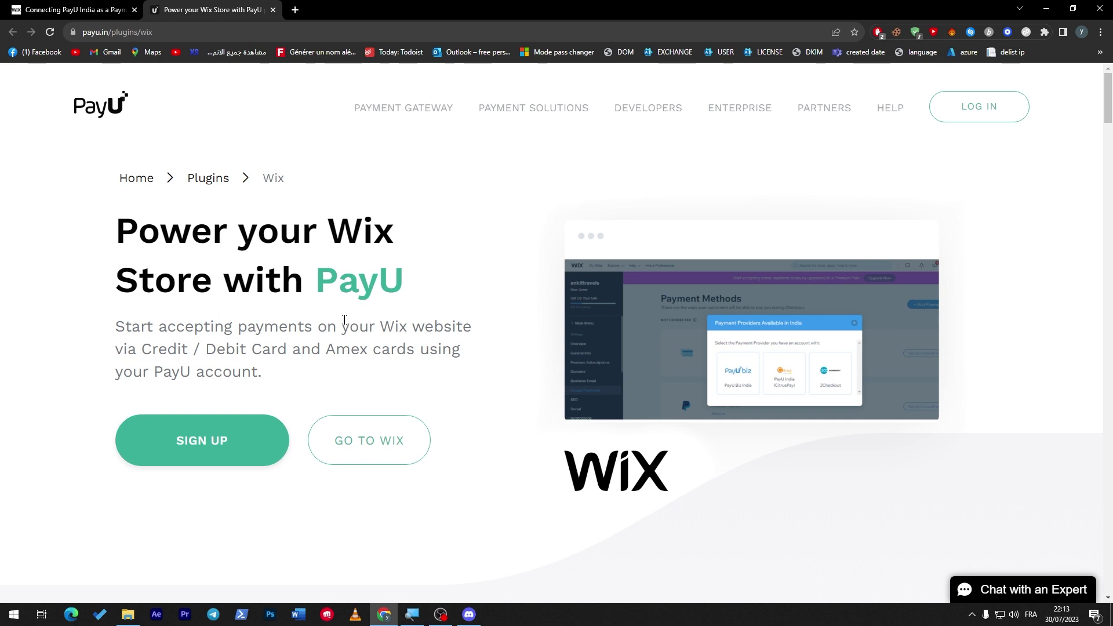
# Step: Start a PayU account sign-up from the Wix plugin page, choosing registration over login
pyautogui.click(186, 440)
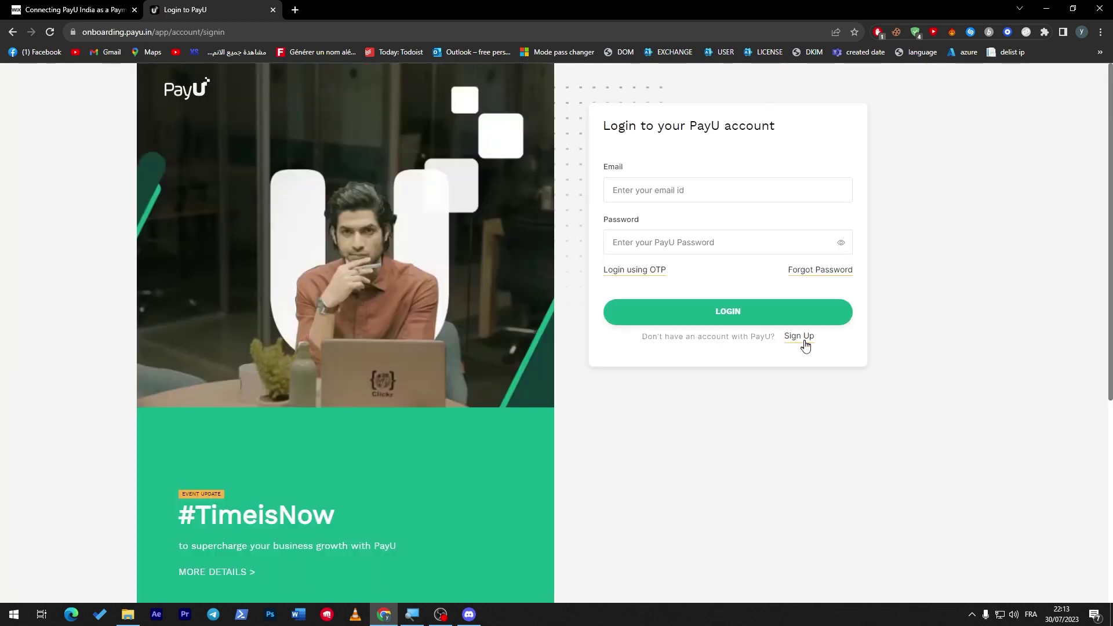
pyautogui.click(799, 336)
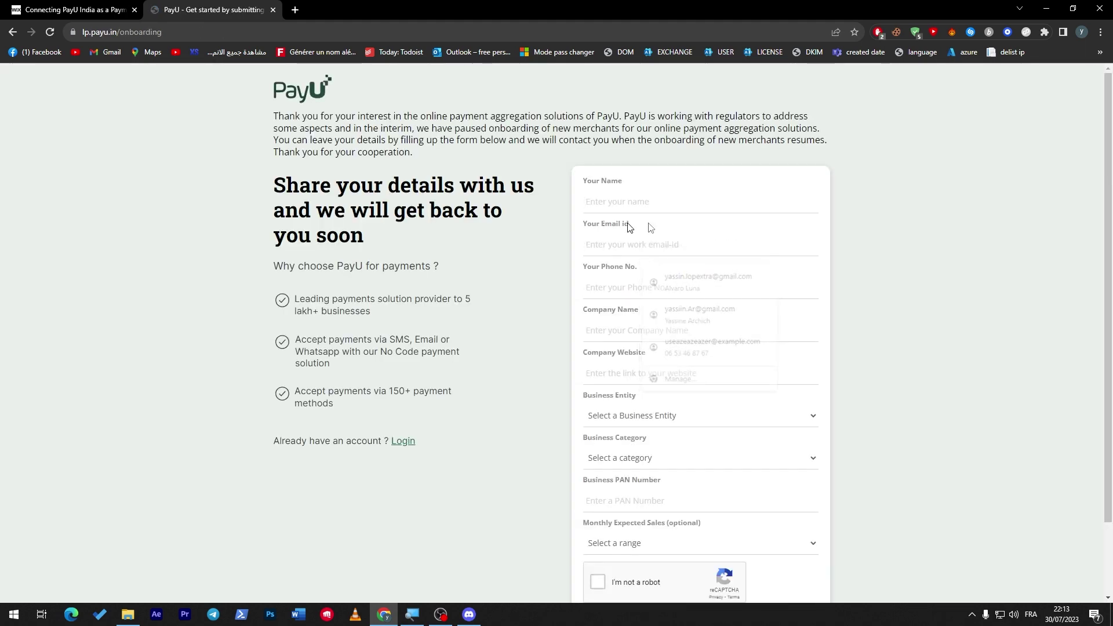
# Step: Autofill the saved name, e-mail and phone, and enter company name 'zeaeza' on PayU's form
pyautogui.scroll(-2, 929, 286)
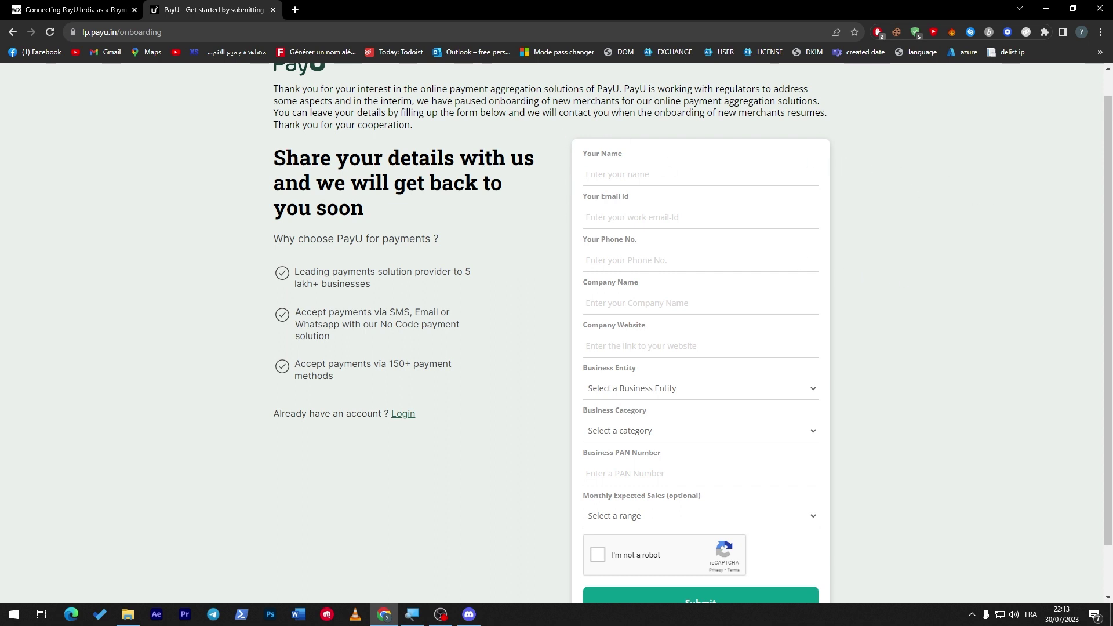
pyautogui.click(613, 173)
pyautogui.click(684, 209)
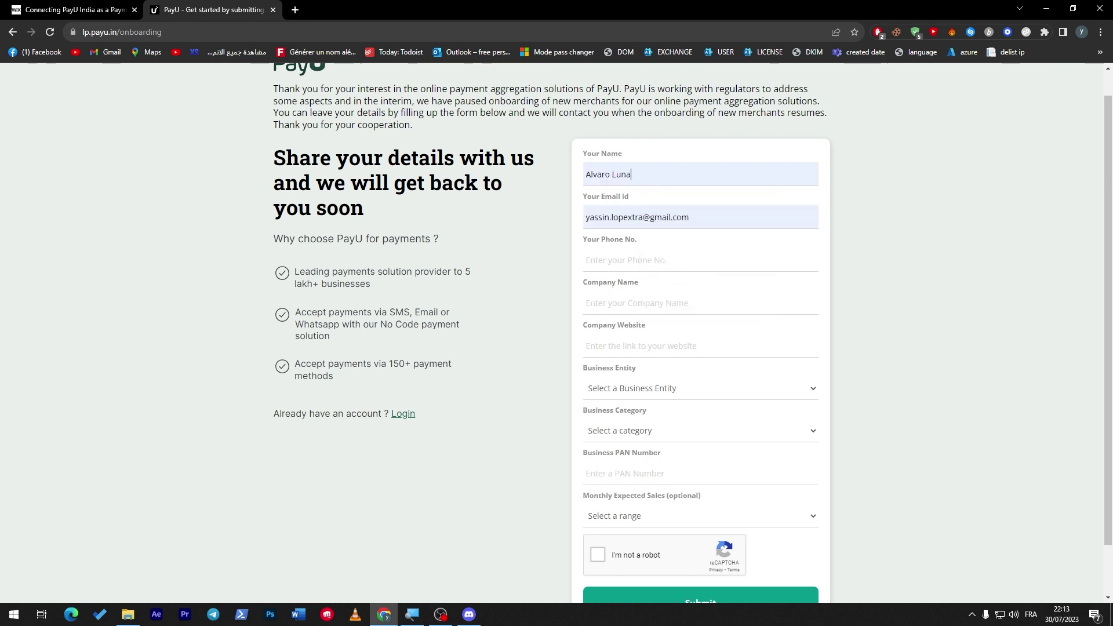
pyautogui.click(638, 259)
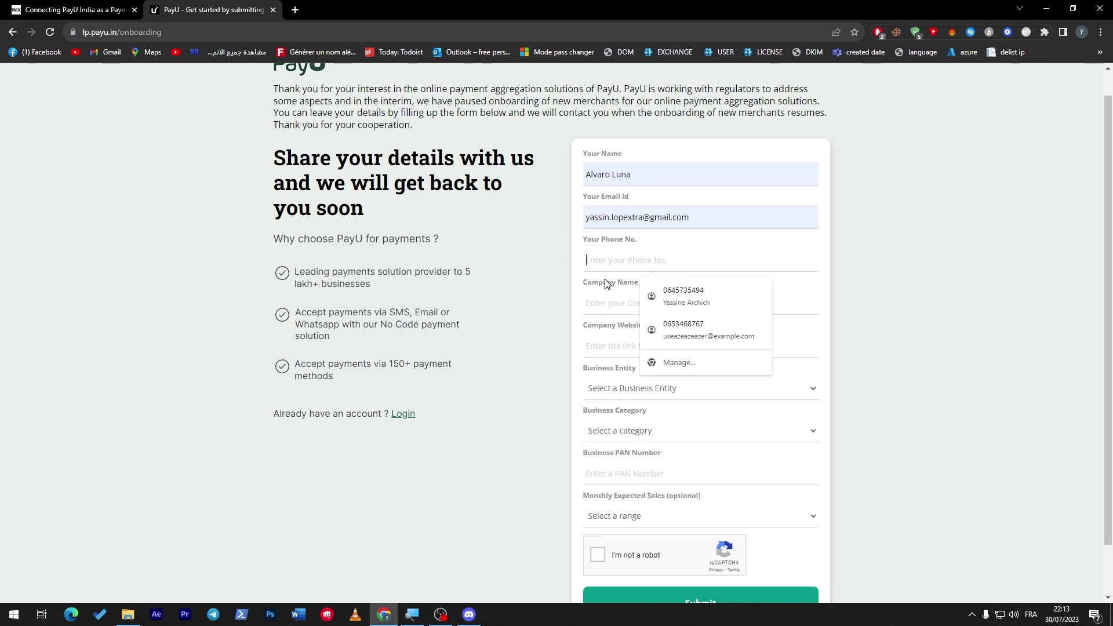
pyautogui.click(667, 292)
pyautogui.click(656, 310)
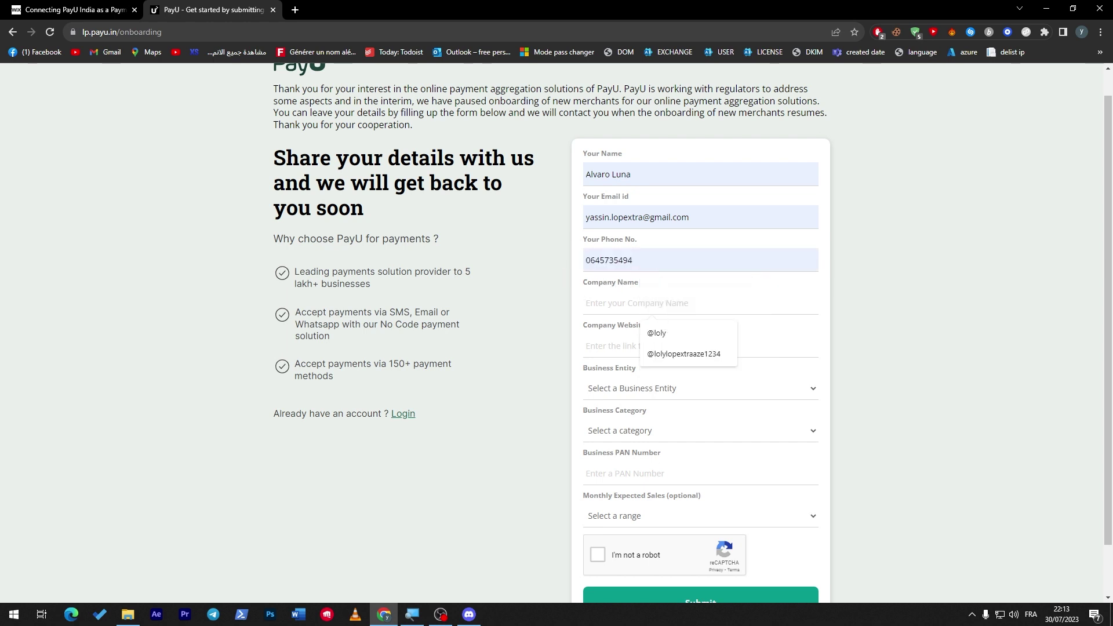
pyautogui.write('zeaeza LTD')
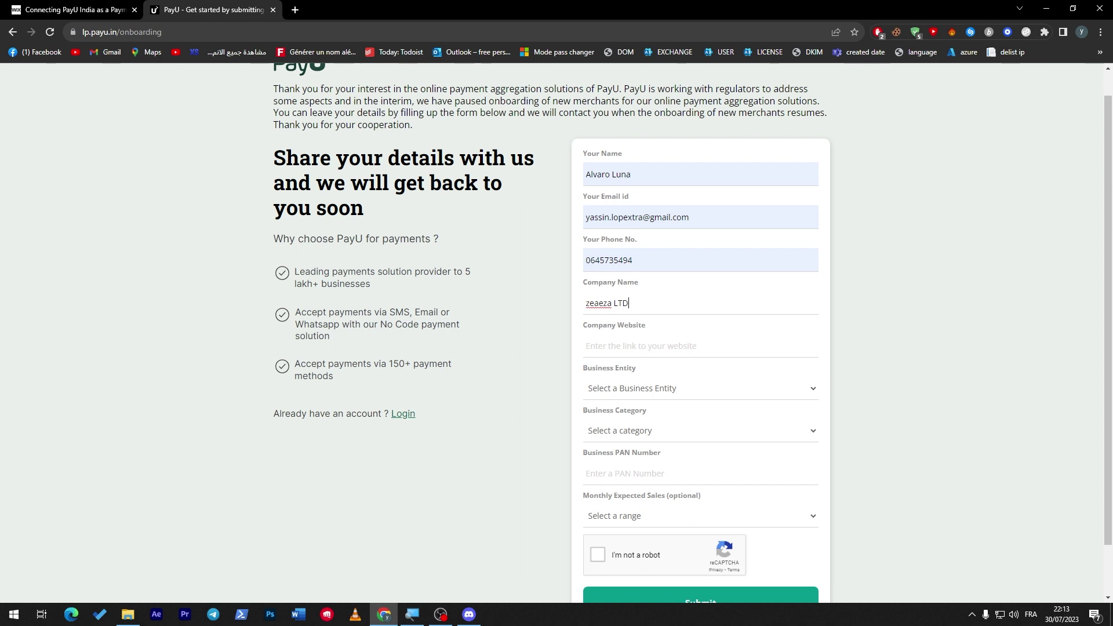
pyautogui.click(619, 342)
# Step: Get the Newsletter Tutorial site's address from wix.com and paste it as PayU's company website
pyautogui.click(304, 9)
pyautogui.write('wix.com')
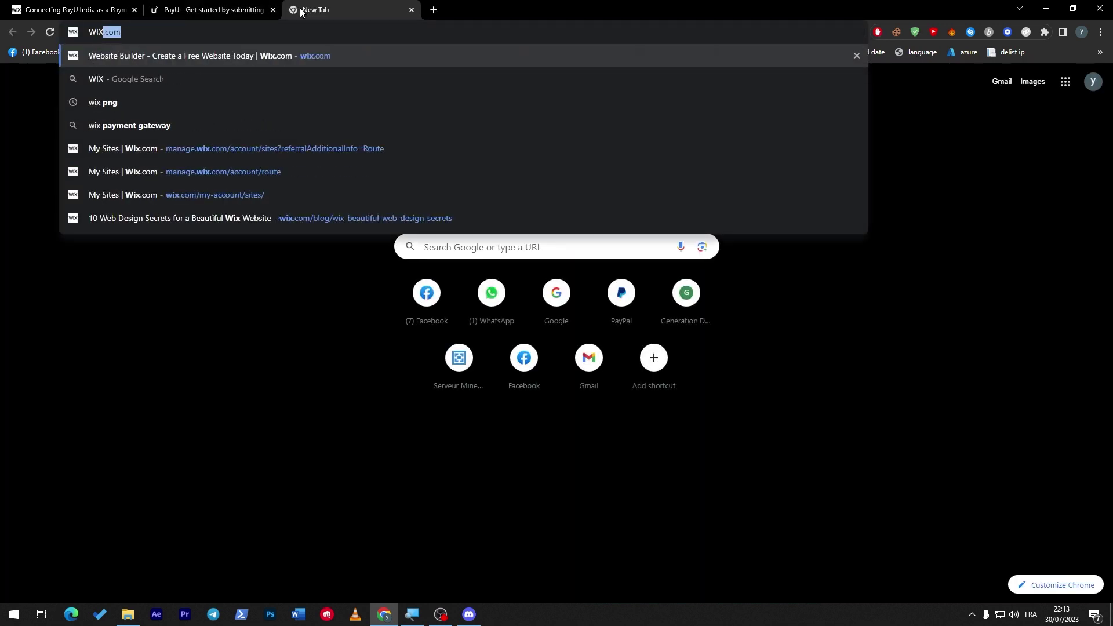
pyautogui.press('Return')
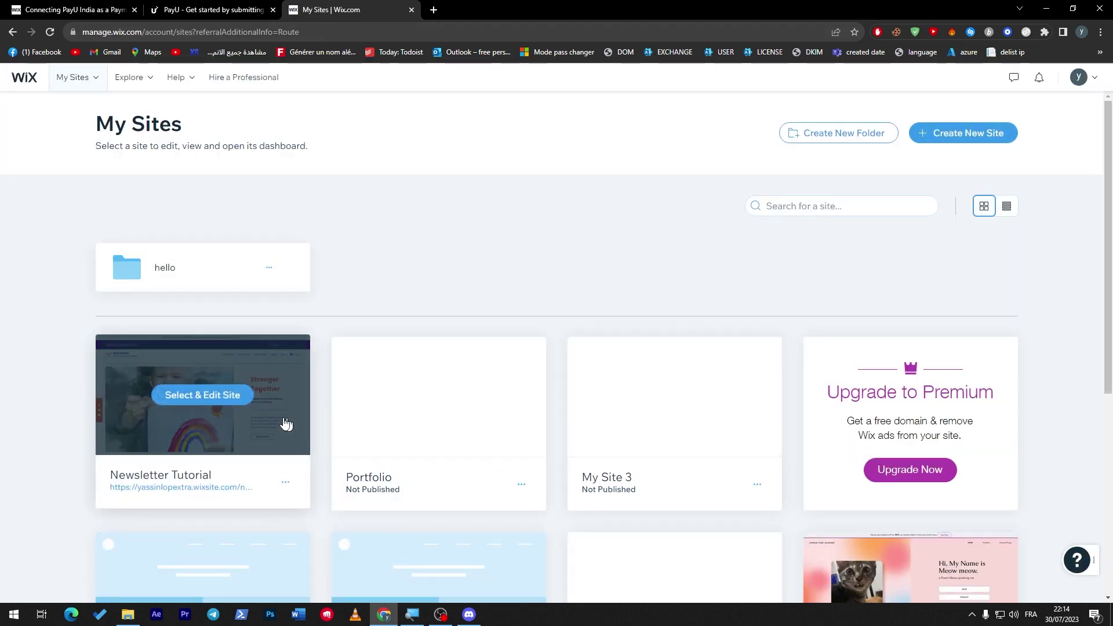
pyautogui.click(281, 394)
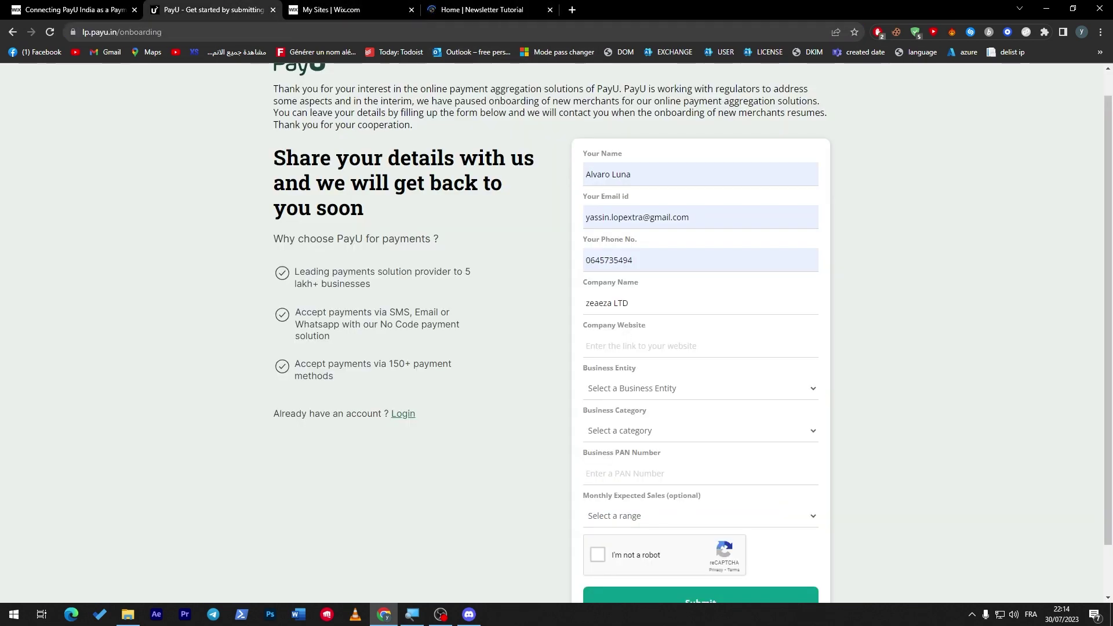
pyautogui.click(684, 346)
pyautogui.write('https://yassinlopextra.wixsite.com/newsletter-tutorial')
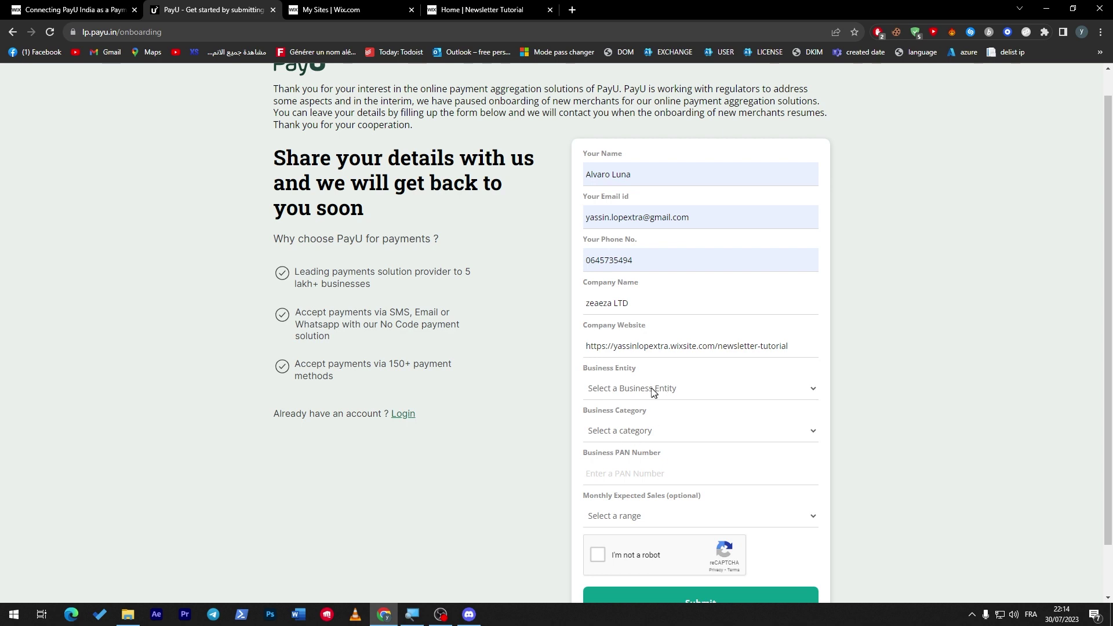
# Step: Submit business details: Society, Food & Groceries, Rs.0 - 10000 sales, reCAPTCHA ticked, business PAN entered
pyautogui.click(654, 389)
pyautogui.click(630, 484)
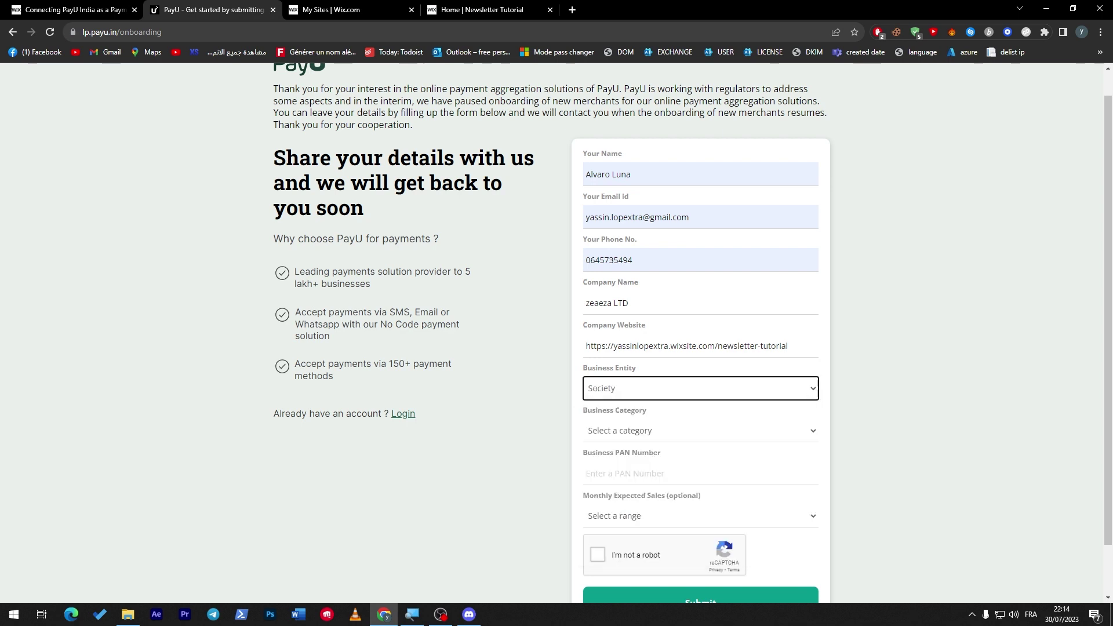
pyautogui.click(621, 434)
pyautogui.click(617, 366)
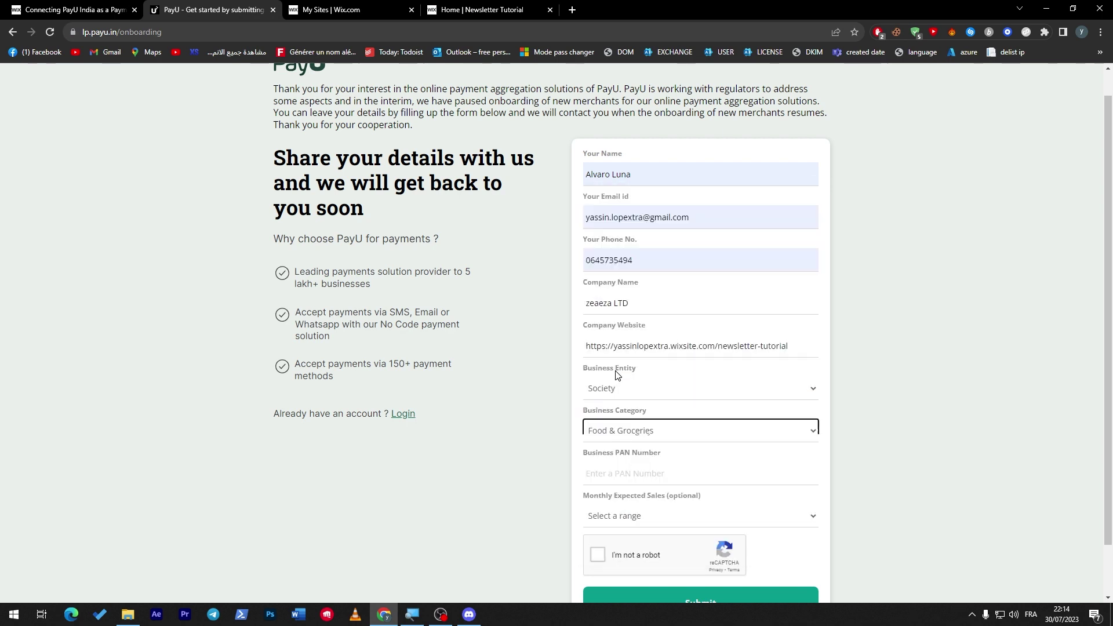
pyautogui.scroll(-1, 1064, 359)
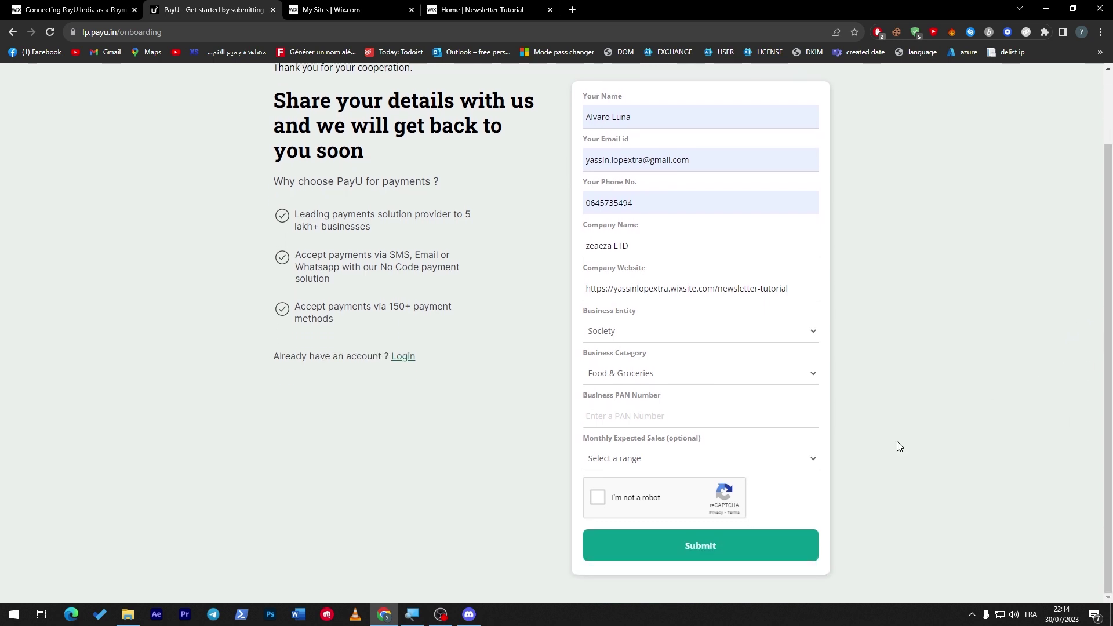
pyautogui.click(616, 461)
pyautogui.click(612, 476)
pyautogui.click(600, 497)
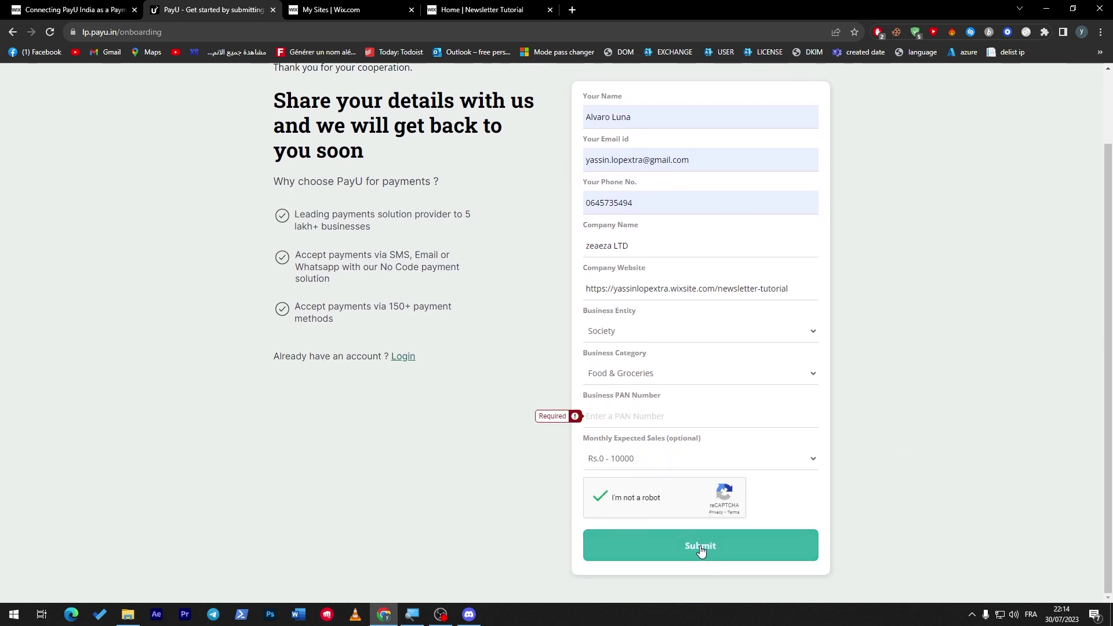
pyautogui.click(602, 415)
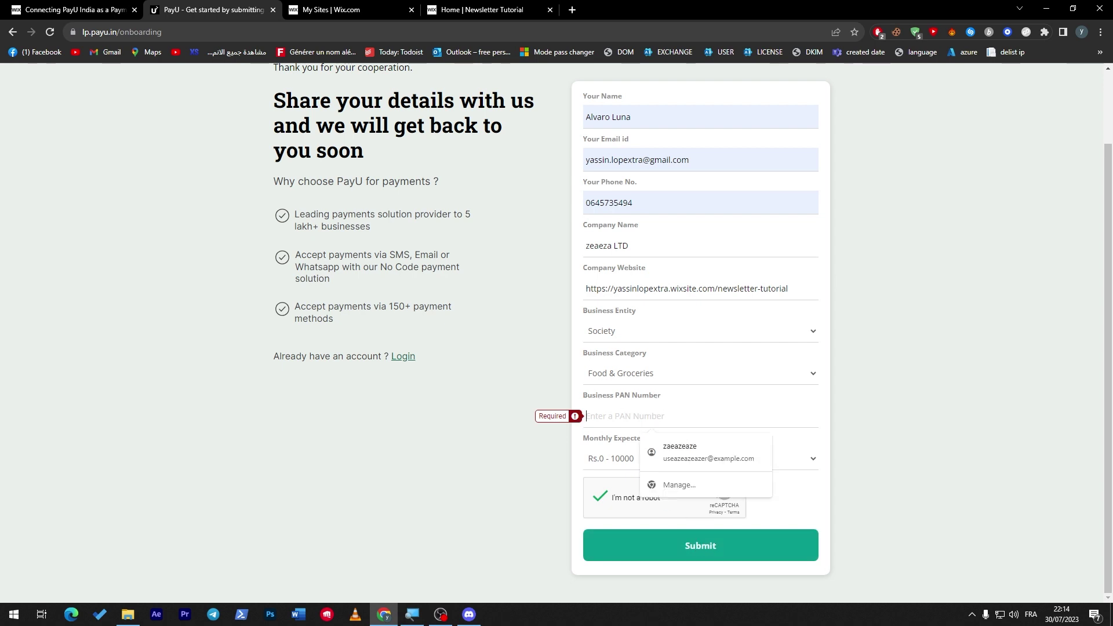
pyautogui.write('12')
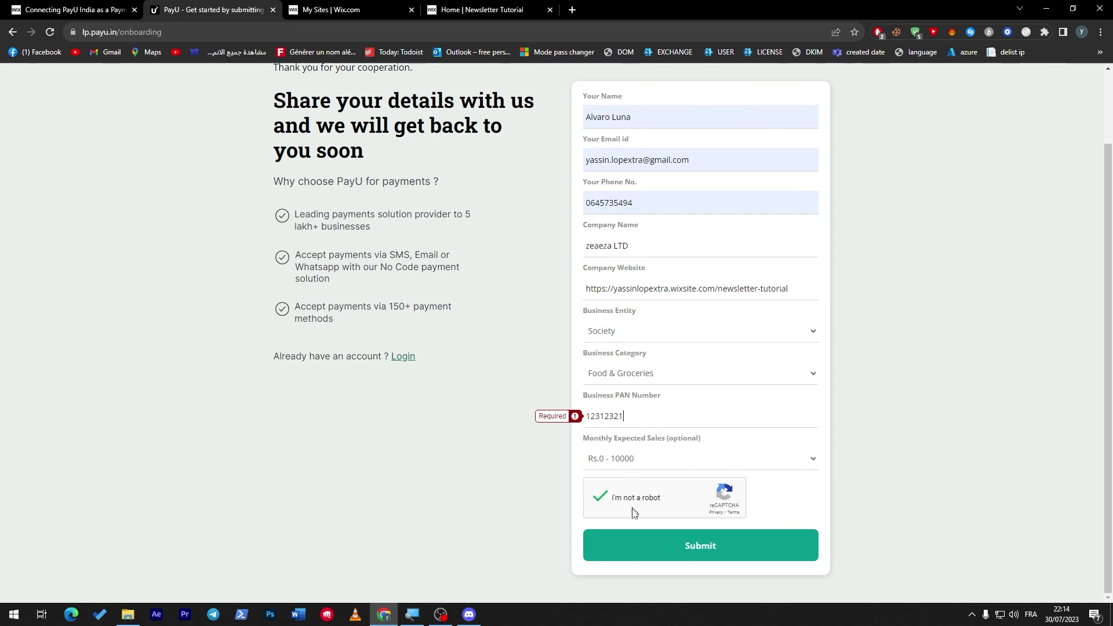
pyautogui.write('312321')
pyautogui.click(640, 545)
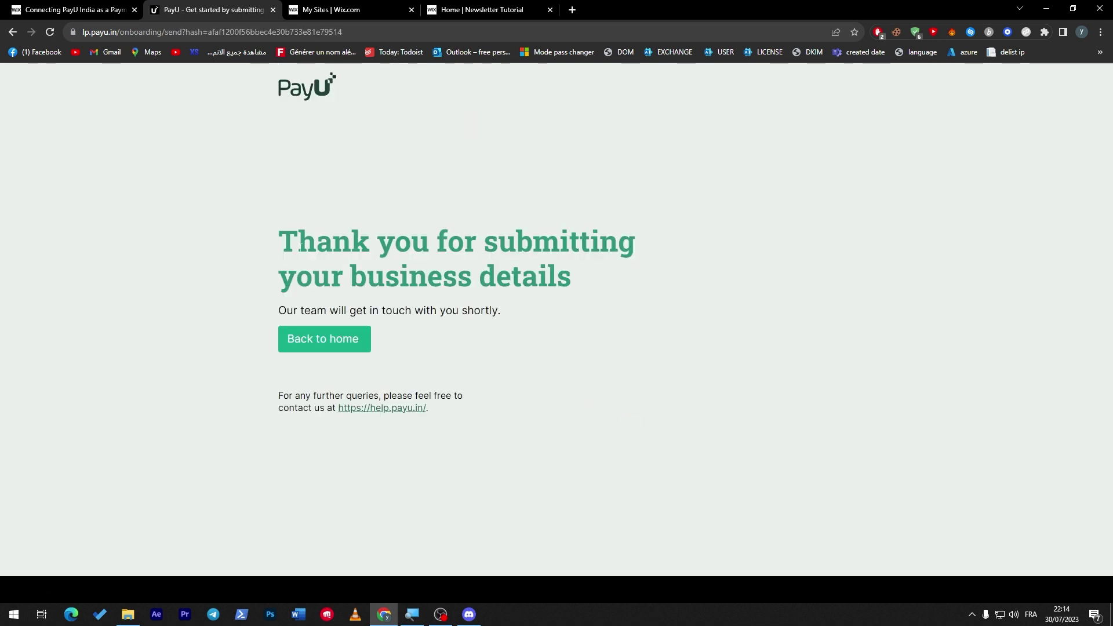
# Step: Review PayU's thank-you confirmation and go back to the PayU homepage
pyautogui.moveTo(280, 240); pyautogui.dragTo(589, 273)
pyautogui.click(446, 282)
pyautogui.moveTo(279, 240); pyautogui.dragTo(393, 300)
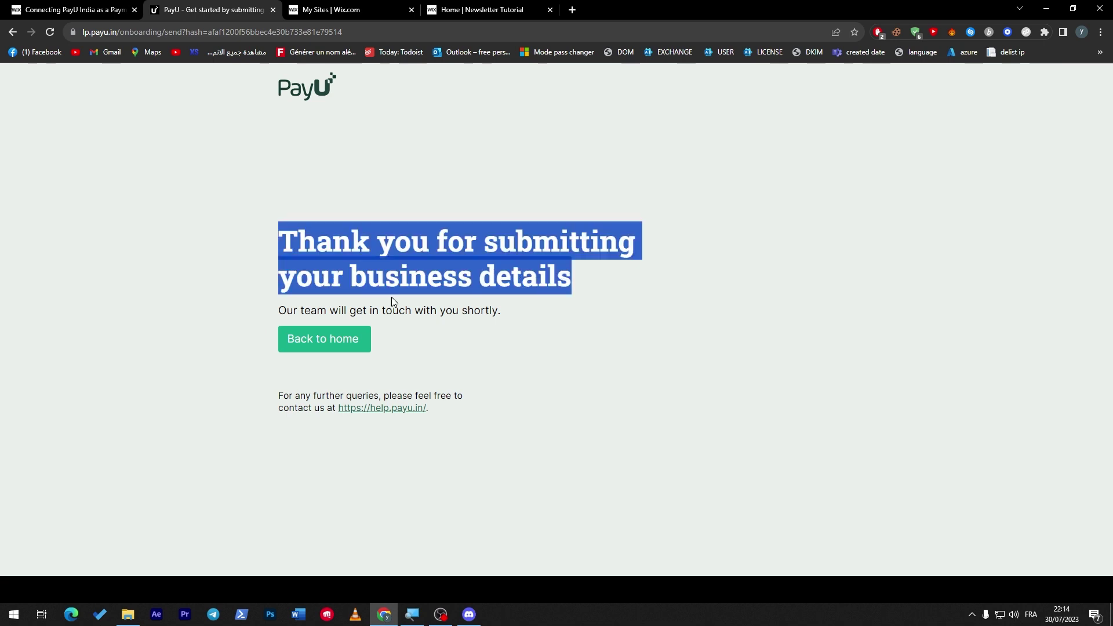
pyautogui.click(402, 339)
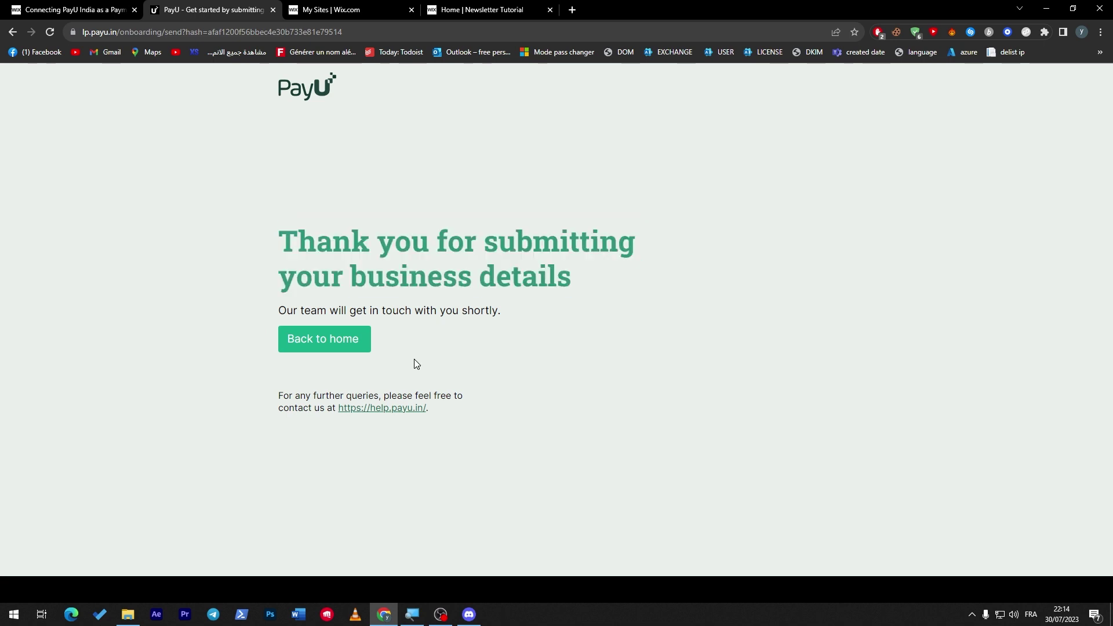
pyautogui.click(331, 339)
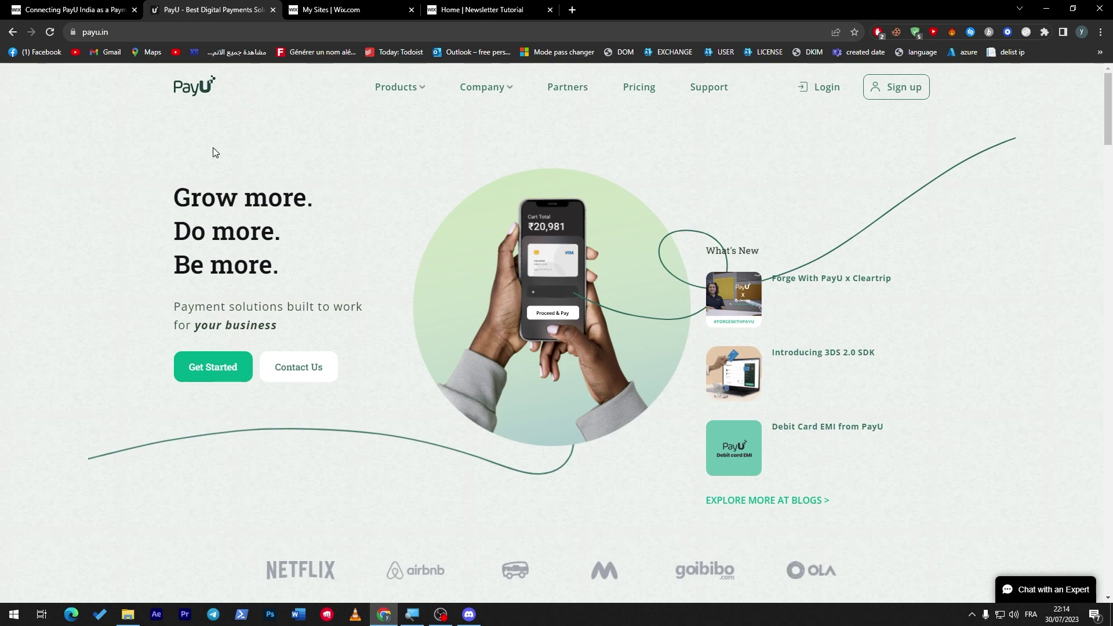
pyautogui.click(72, 10)
# Step: Read the Wix article on connecting PayU India and follow its 'using PayU with Wix' link
pyautogui.scroll(-2, 1108, 152)
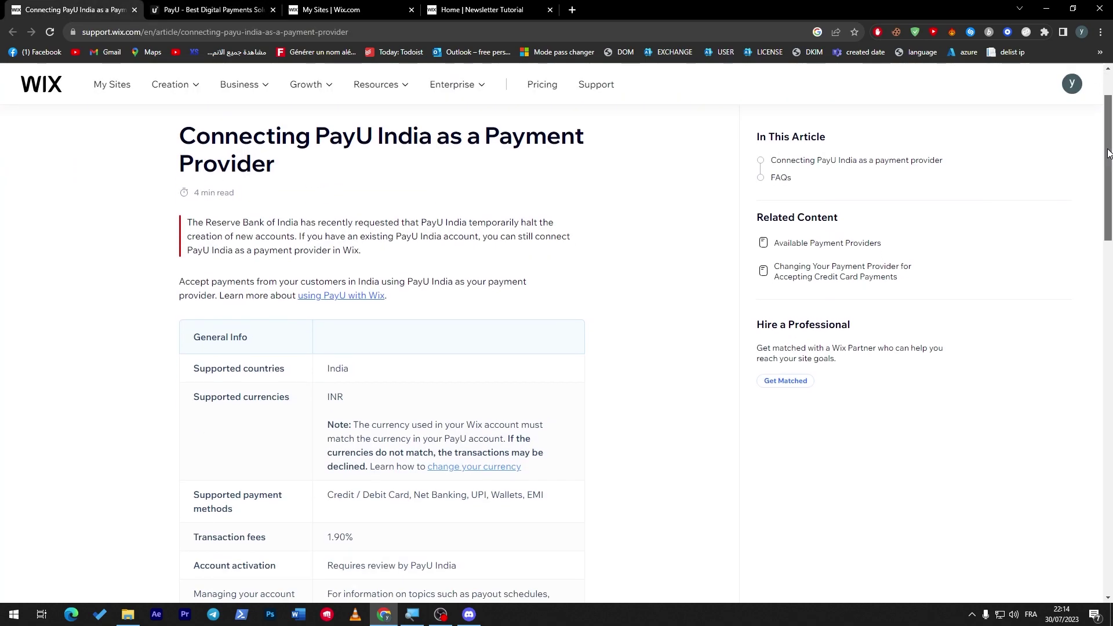
pyautogui.moveTo(148, 140); pyautogui.dragTo(531, 157)
pyautogui.click(477, 153)
pyautogui.click(535, 158)
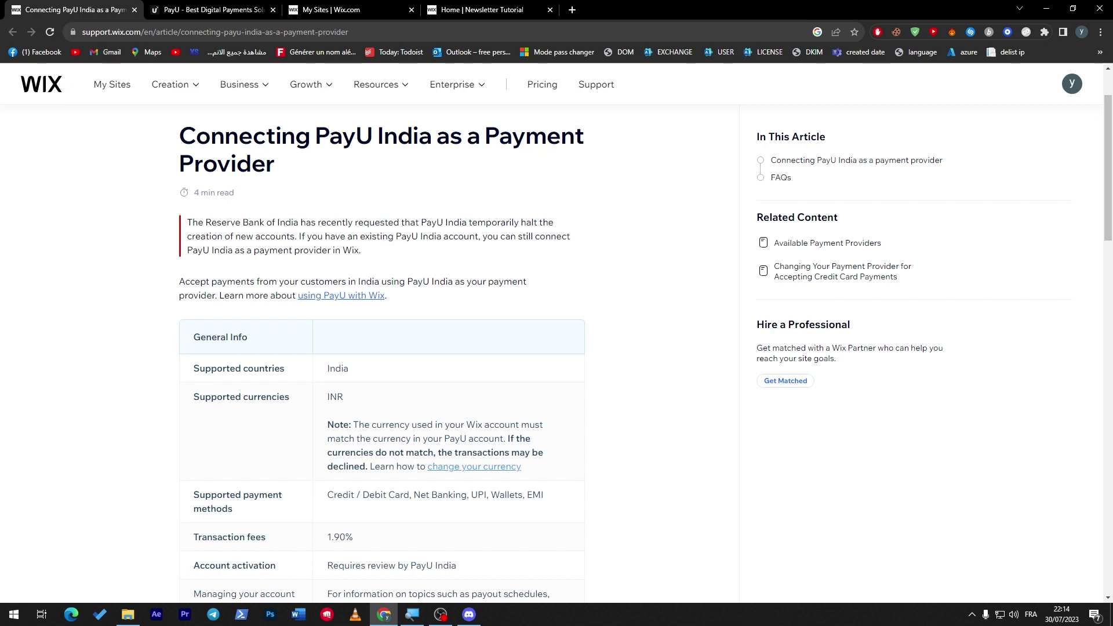
pyautogui.moveTo(180, 282); pyautogui.dragTo(250, 283)
pyautogui.click(282, 292)
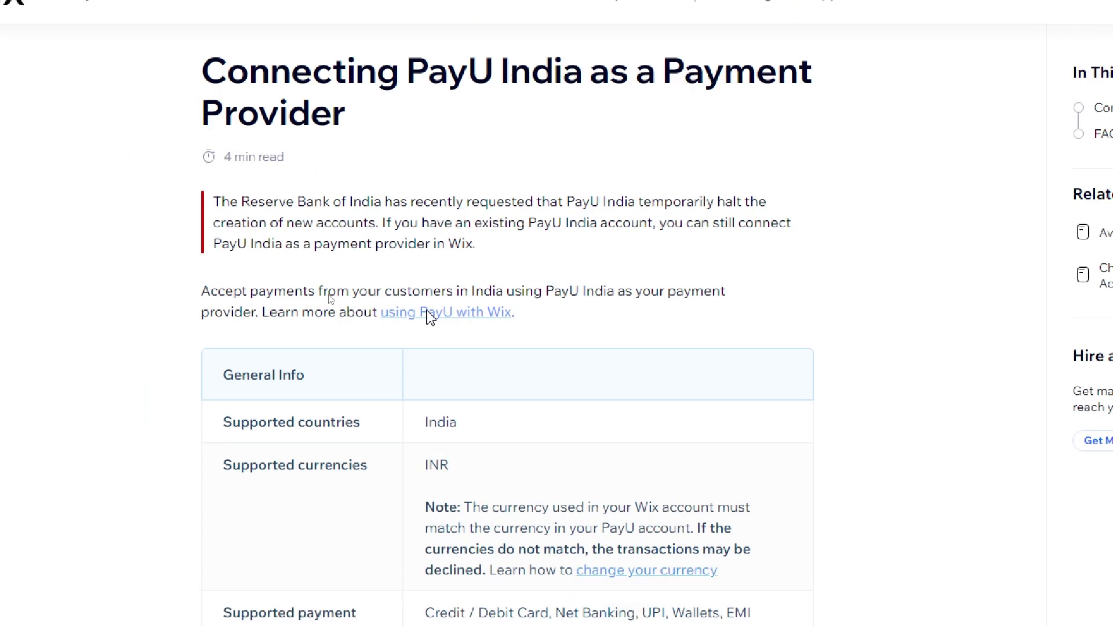
pyautogui.click(429, 312)
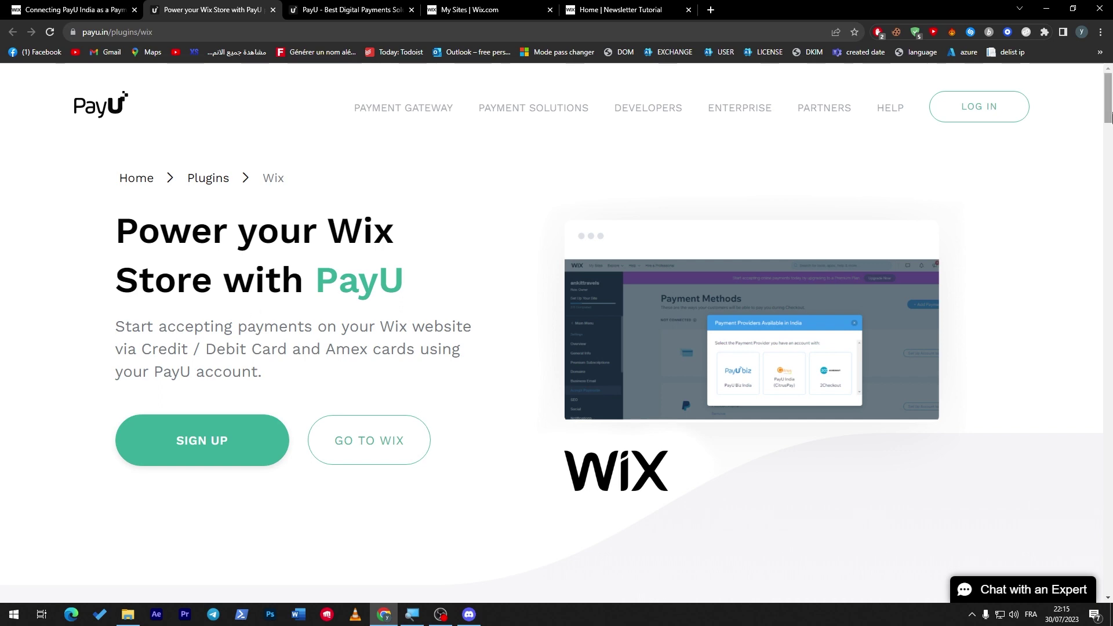
# Step: Scroll PayU's Wix guide down to step 01, 'Signup or login to your Wix account'
pyautogui.moveTo(1107, 113); pyautogui.dragTo(1107, 155)
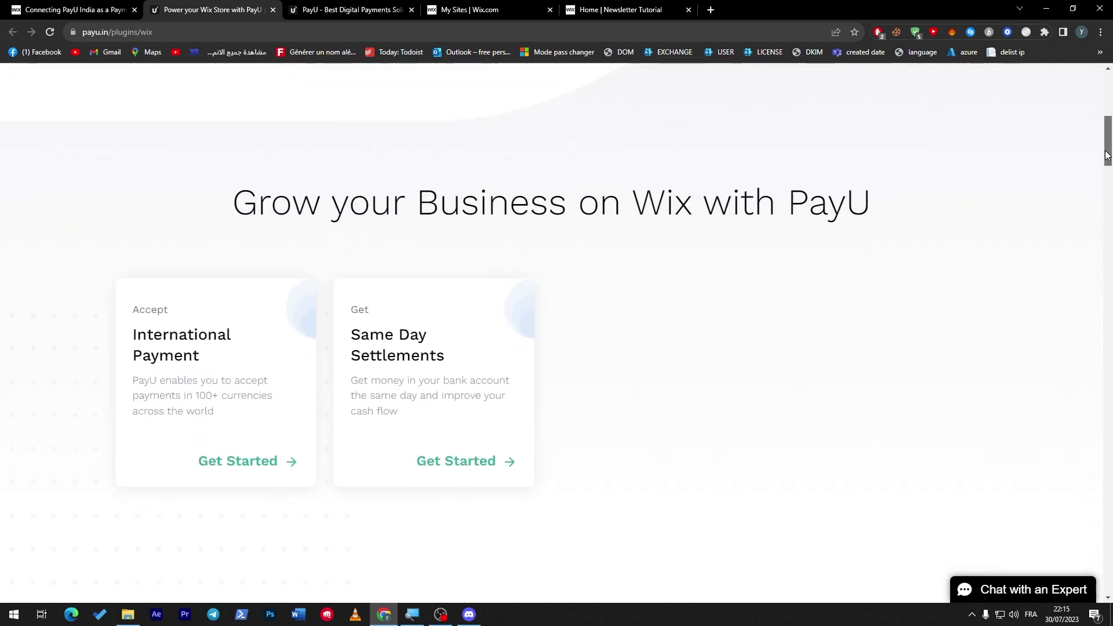
pyautogui.moveTo(1106, 155); pyautogui.dragTo(1107, 166)
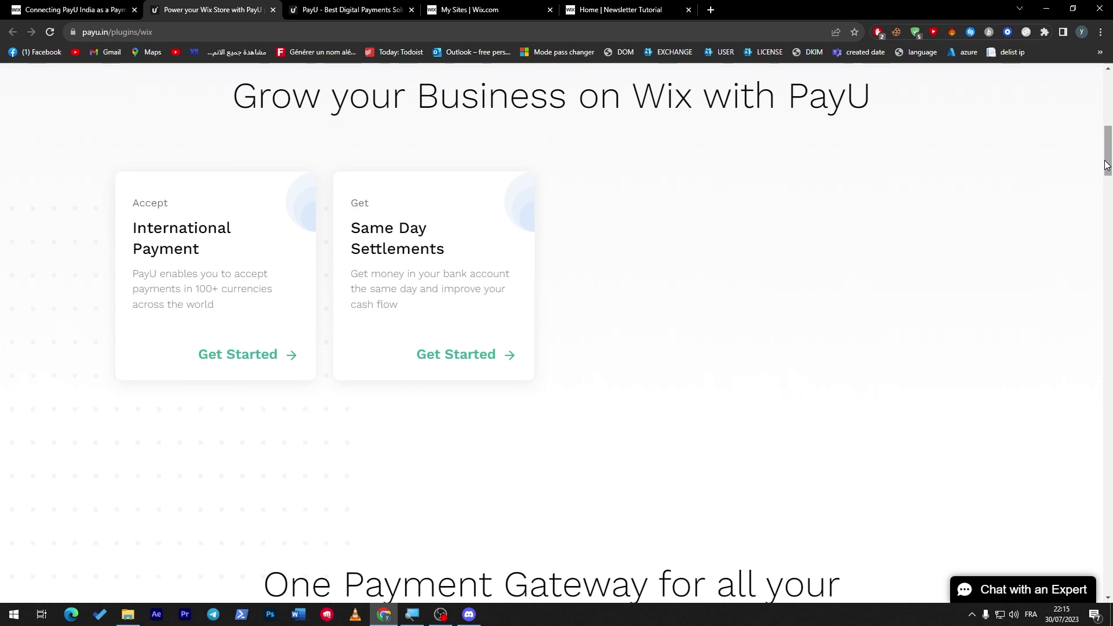
pyautogui.moveTo(1106, 166); pyautogui.dragTo(1105, 214)
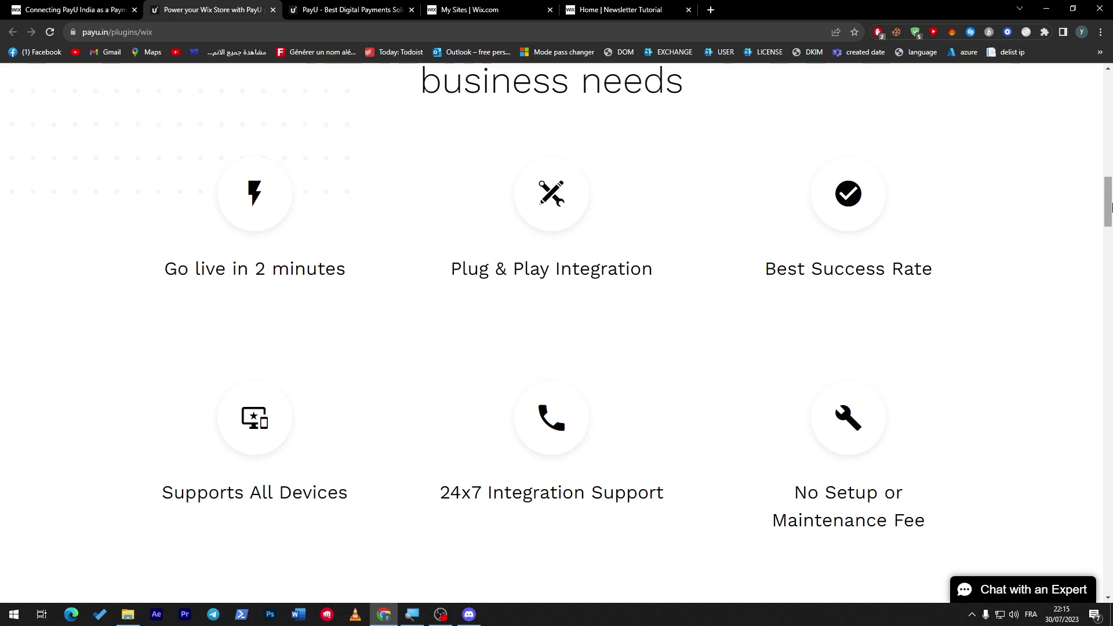
pyautogui.moveTo(1111, 206); pyautogui.dragTo(1110, 223)
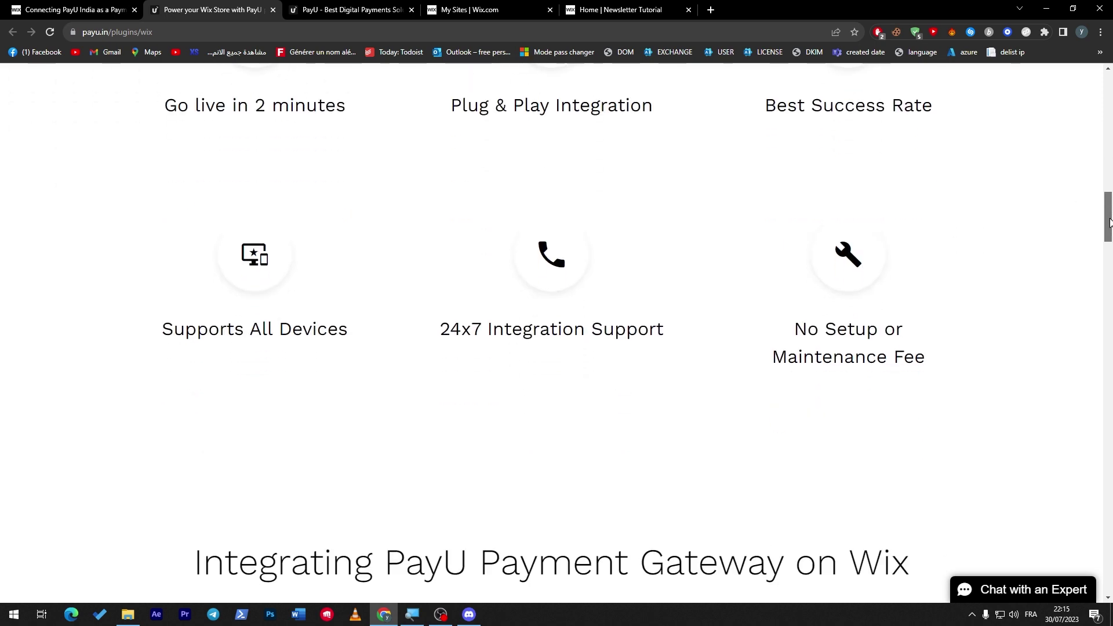
pyautogui.moveTo(1110, 223); pyautogui.dragTo(1093, 279)
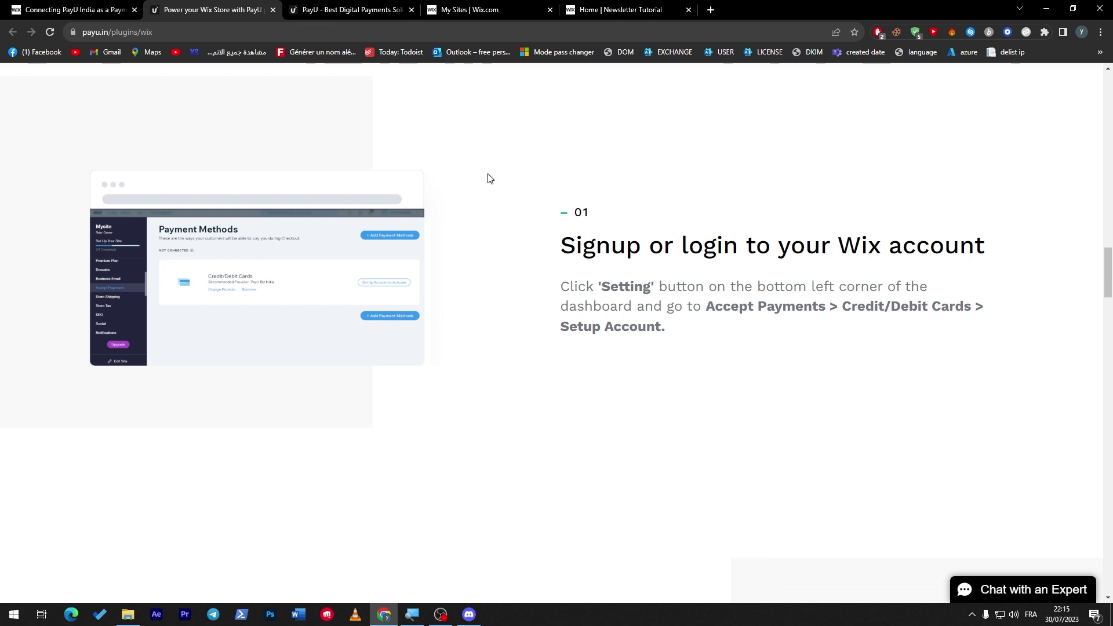
pyautogui.click(467, 7)
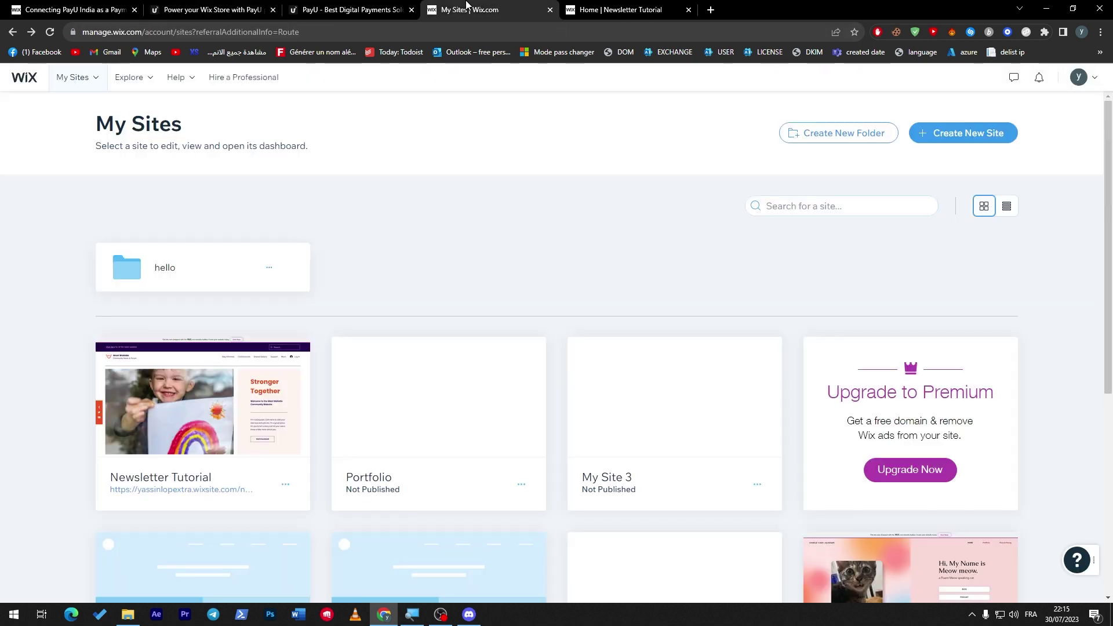
# Step: Open the Newsletter Tutorial site's dashboard from My Sites, dismissing its Site Actions menu first
pyautogui.click(286, 484)
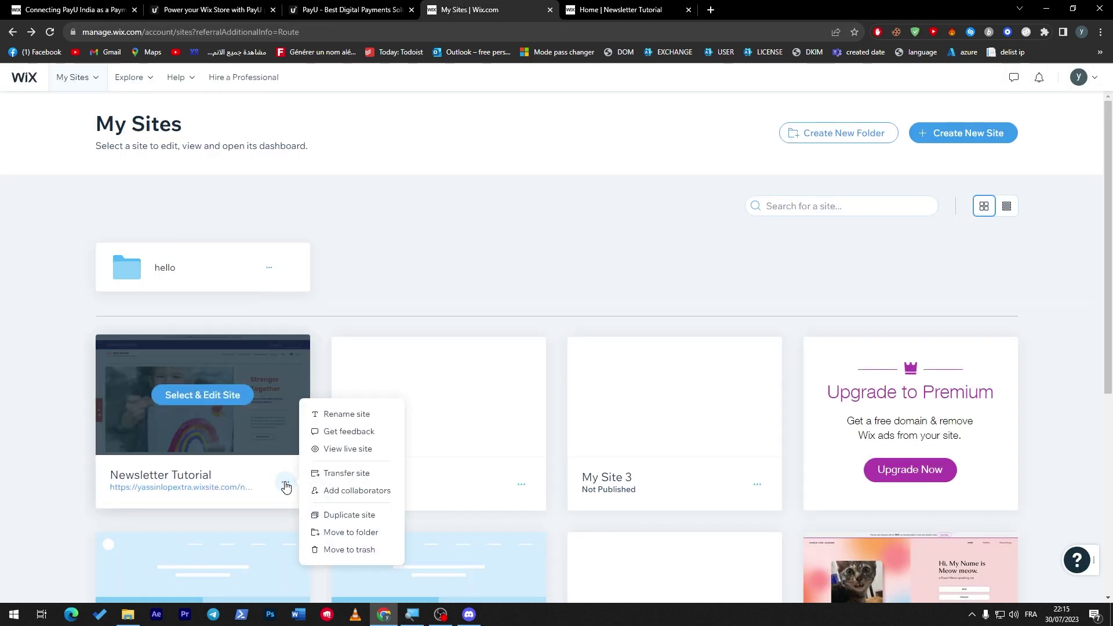
pyautogui.press('Escape')
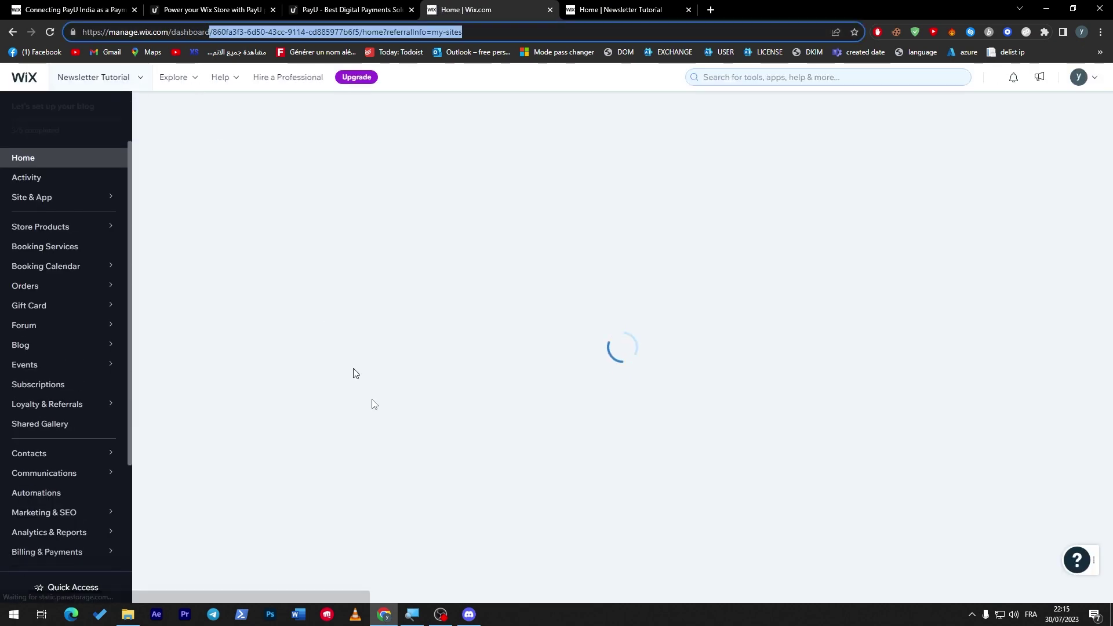
pyautogui.click(280, 423)
# Step: Go to Payments > Manage Payment Methods and browse the More Payment Options provider list
pyautogui.scroll(-3, 125, 406)
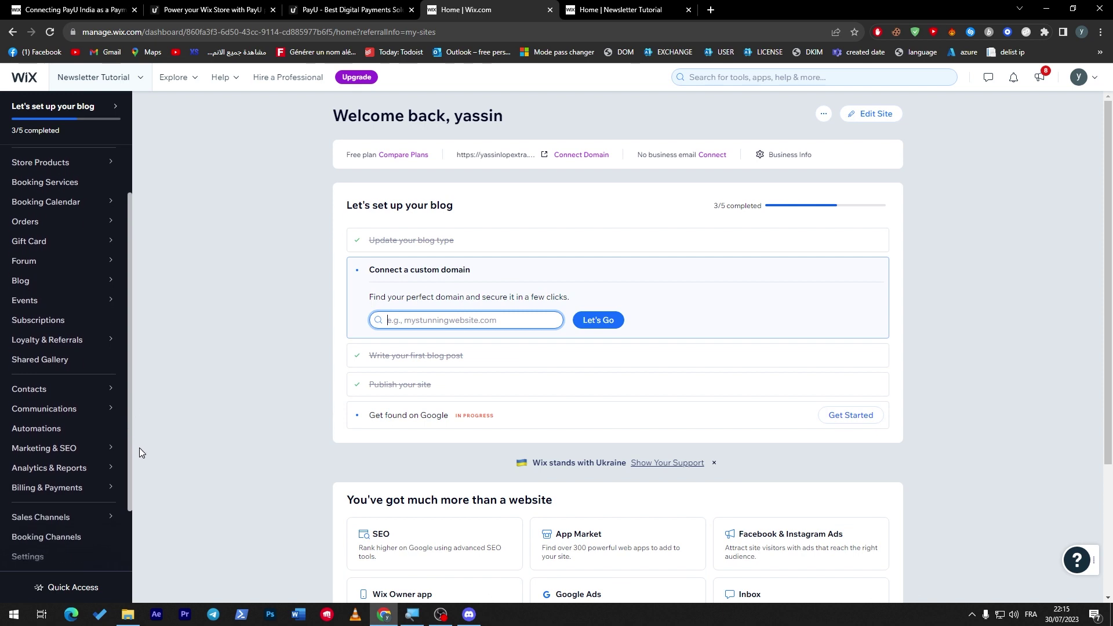
pyautogui.click(94, 421)
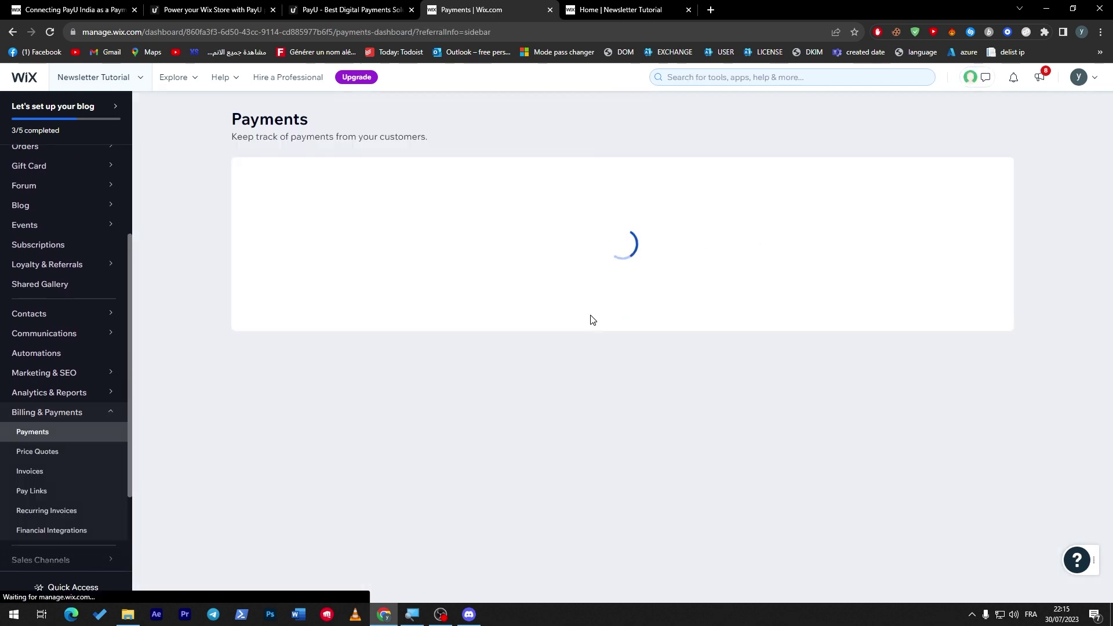
pyautogui.click(604, 383)
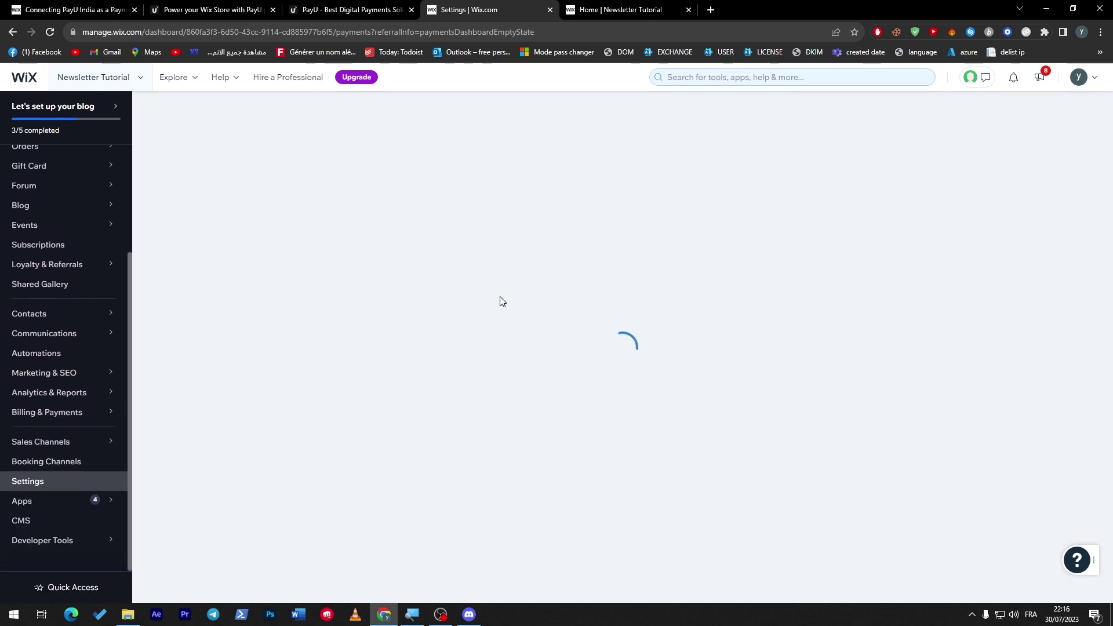
pyautogui.scroll(-1, 1109, 259)
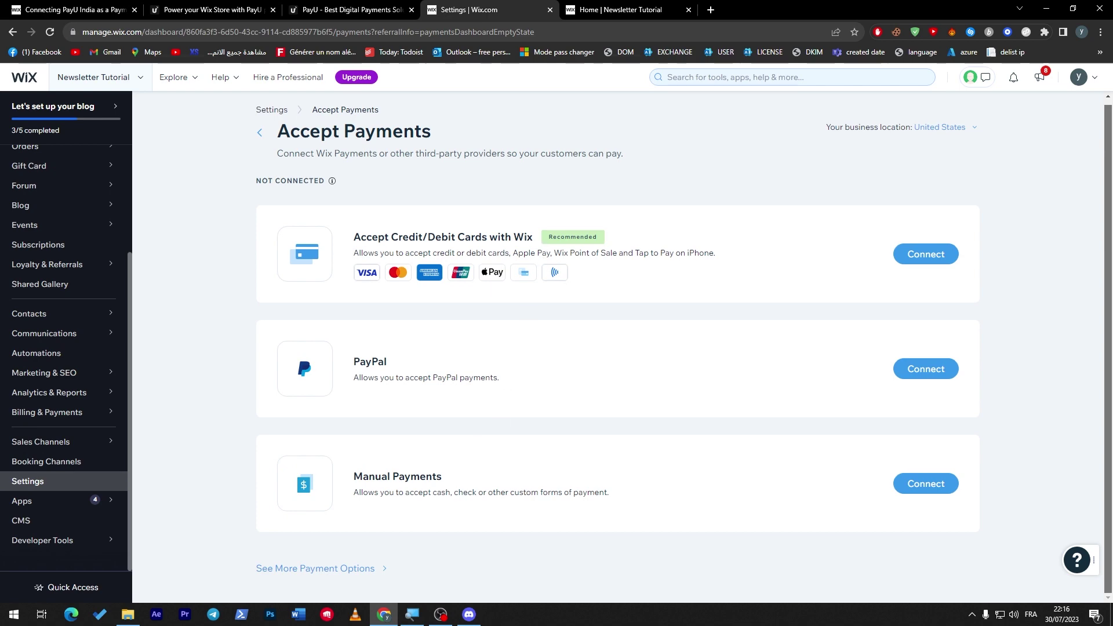
pyautogui.click(365, 569)
pyautogui.scroll(-1, 1110, 231)
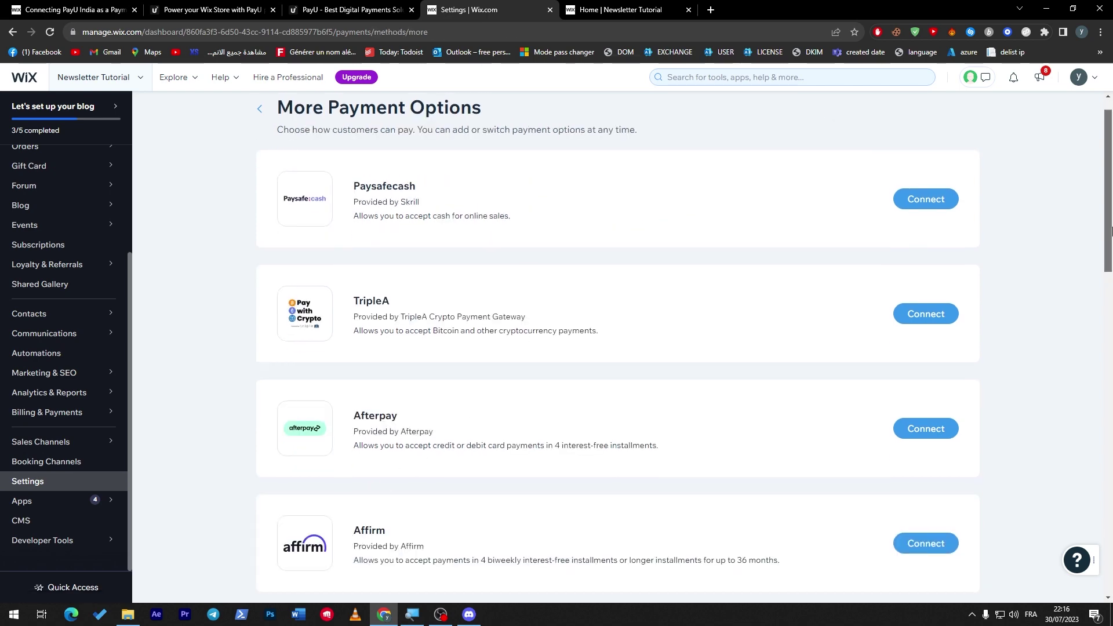
pyautogui.moveTo(1110, 231); pyautogui.dragTo(1101, 467)
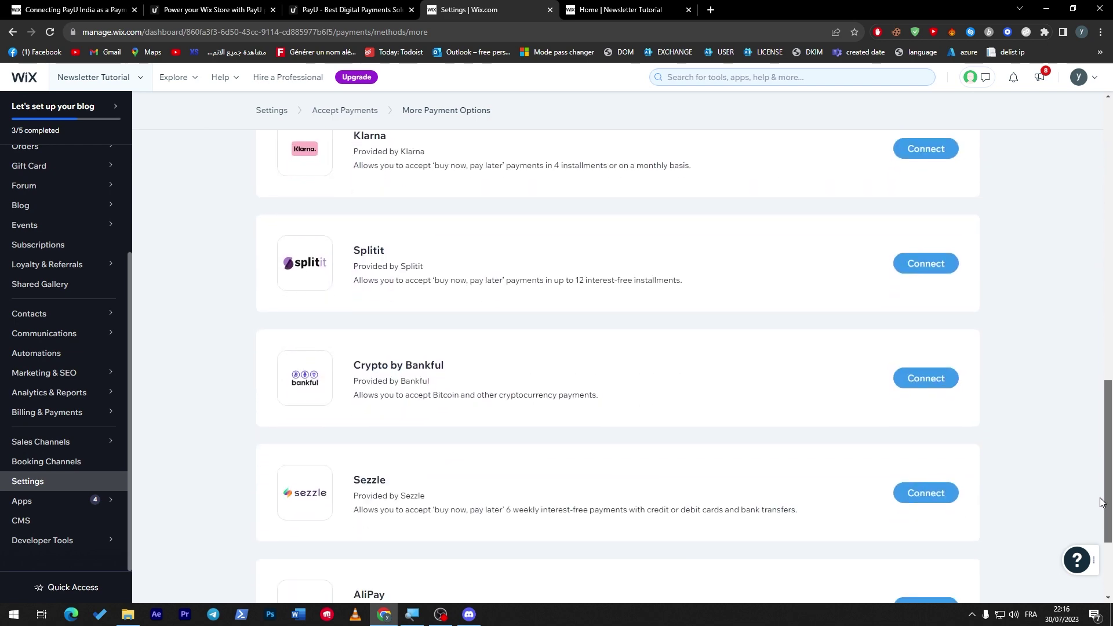
pyautogui.moveTo(1101, 502); pyautogui.dragTo(1109, 164)
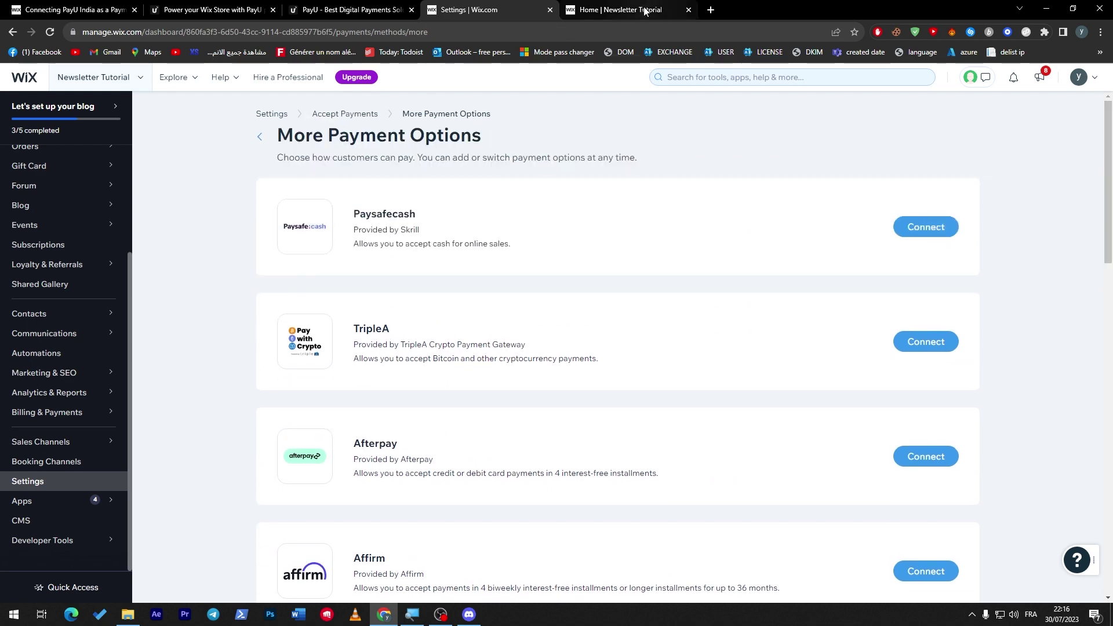
pyautogui.click(620, 10)
# Step: Recheck the 'Signup or login' step in PayU's Wix guide, then return to Wix's Accept Payments page
pyautogui.click(476, 10)
pyautogui.click(385, 4)
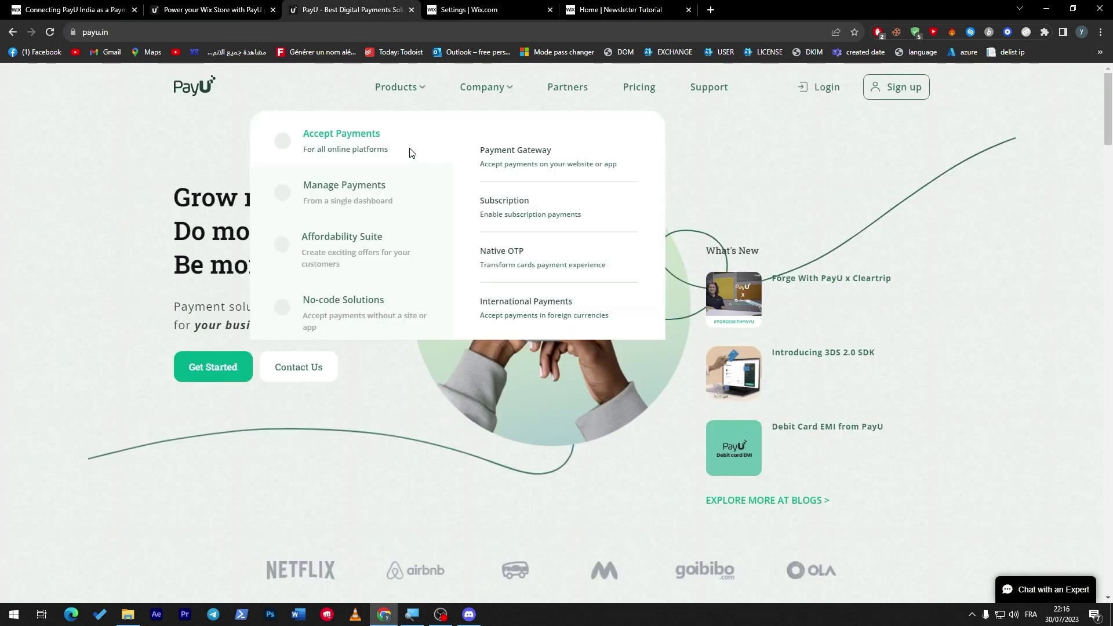
pyautogui.click(241, 4)
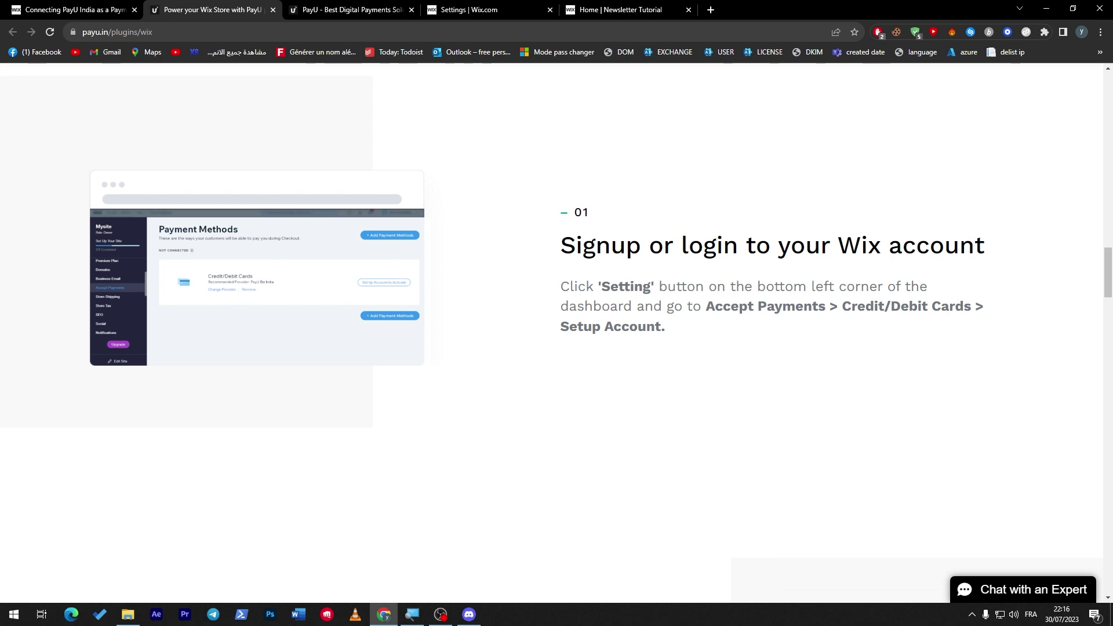
pyautogui.moveTo(664, 246); pyautogui.dragTo(805, 246)
pyautogui.click(805, 246)
pyautogui.click(365, 8)
pyautogui.click(214, 9)
pyautogui.click(76, 9)
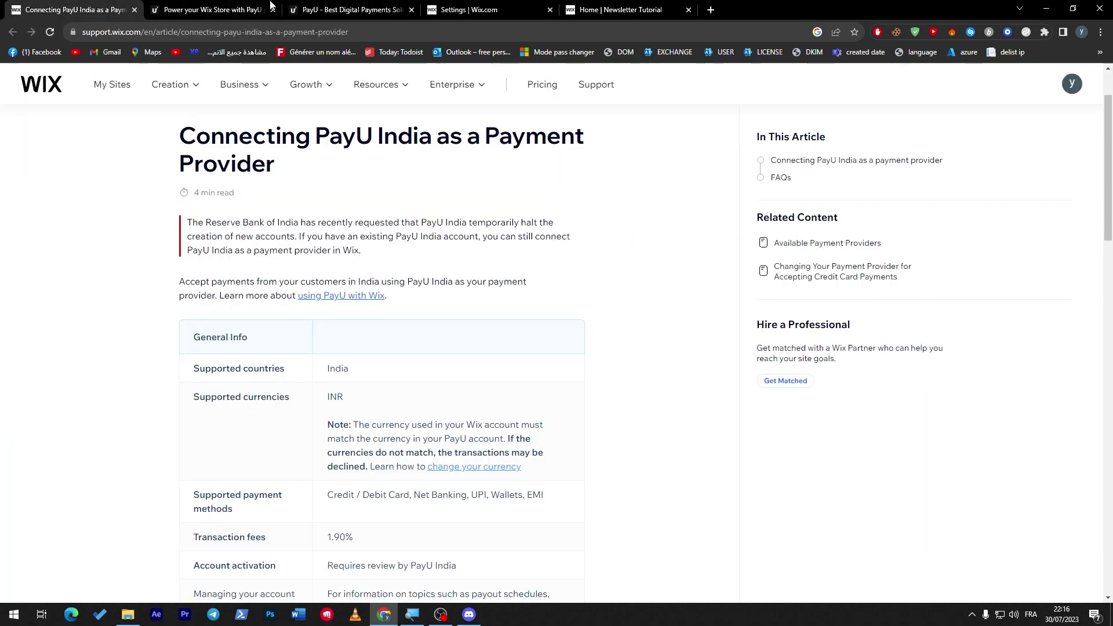
pyautogui.click(470, 9)
pyautogui.click(259, 136)
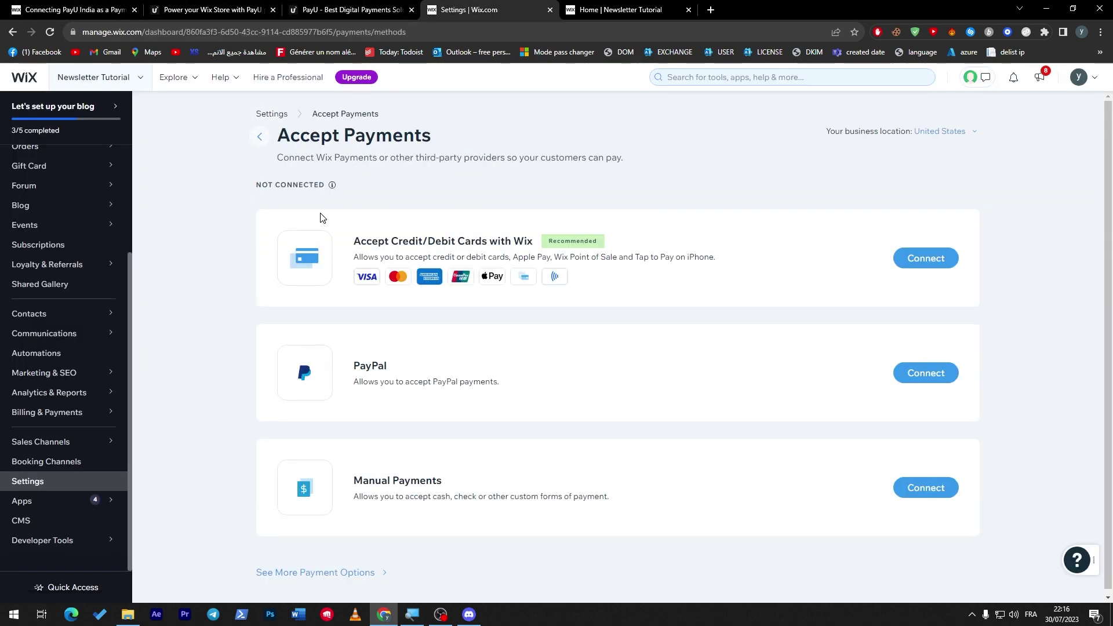
# Step: Connect Wix credit card payments, declaring that Adult content & services are sold
pyautogui.click(906, 257)
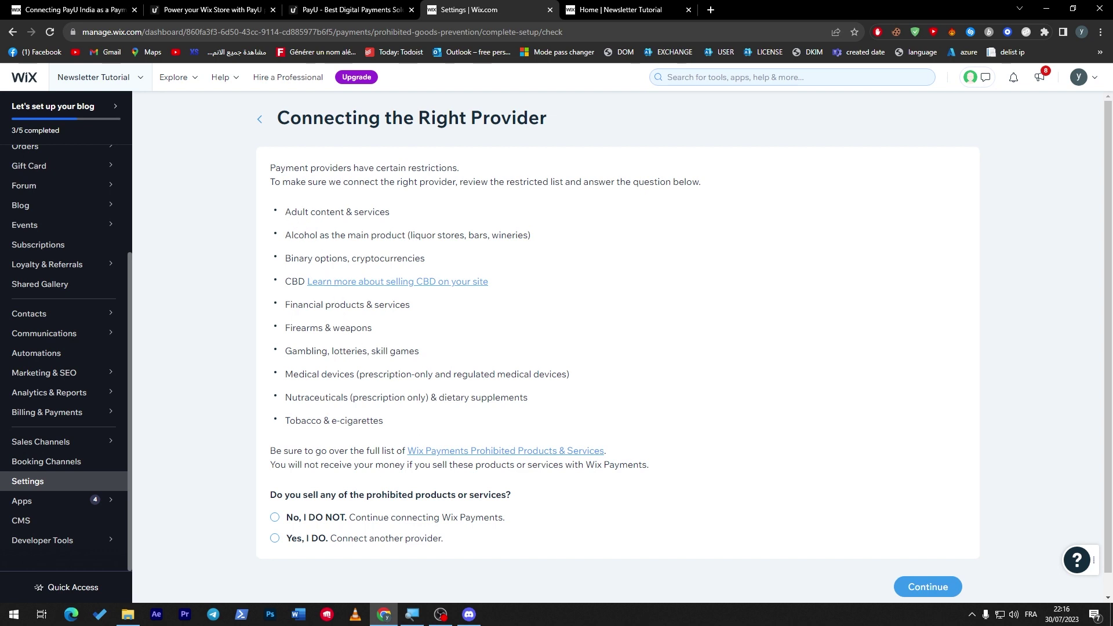
pyautogui.click(945, 586)
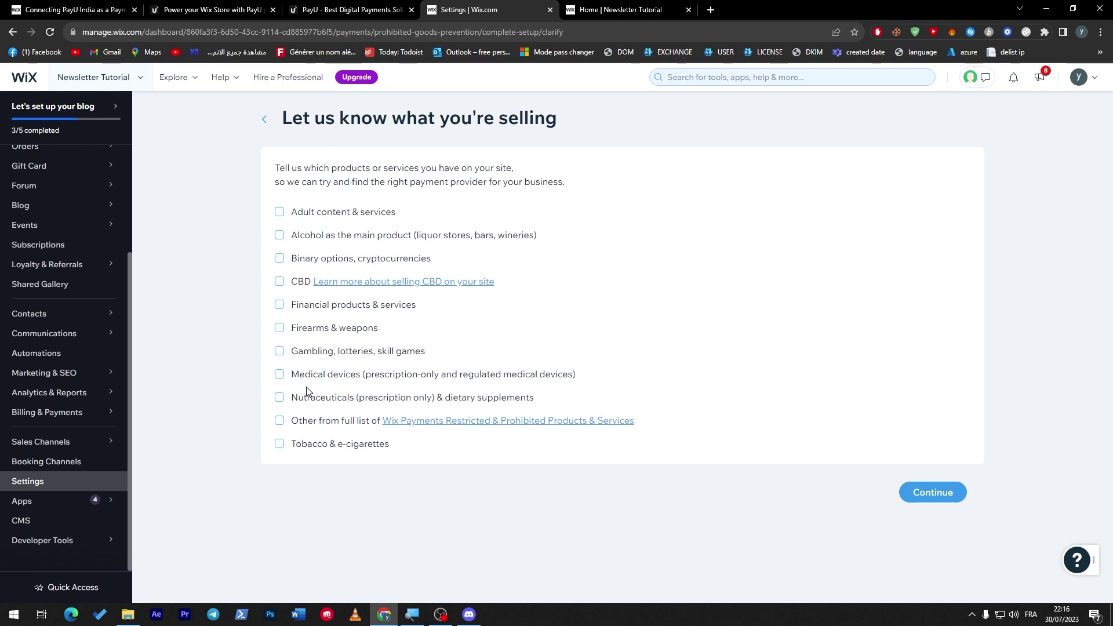
pyautogui.click(313, 219)
pyautogui.click(949, 493)
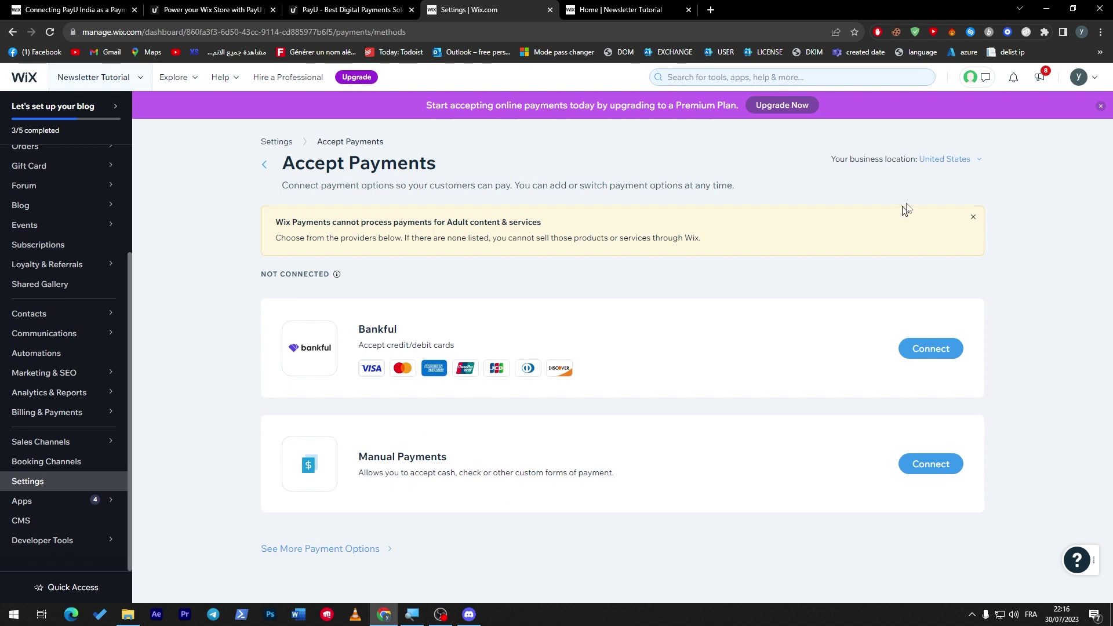
# Step: Browse the See More Payment Options list of alternative providers
pyautogui.tripleClick(1109, 241)
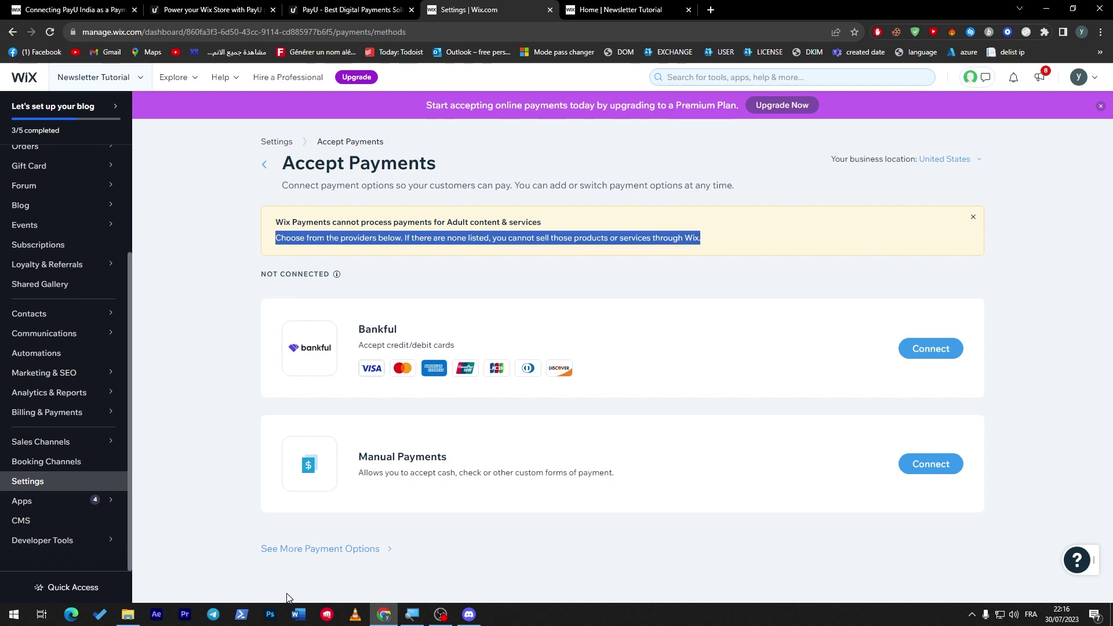
pyautogui.click(321, 549)
pyautogui.scroll(-3, 1053, 360)
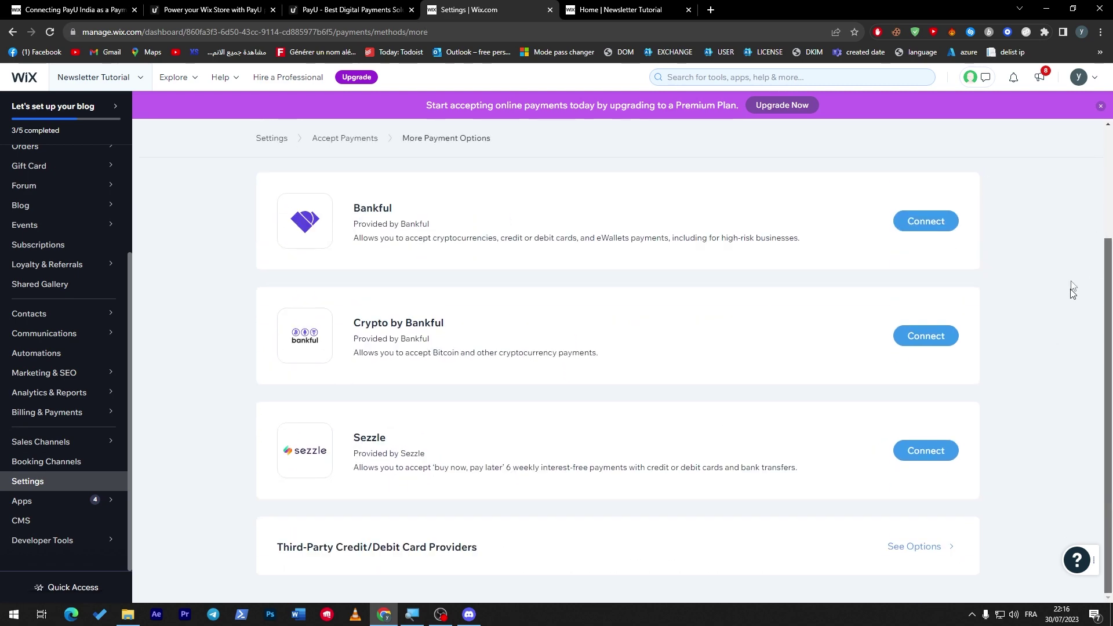
pyautogui.scroll(3, 1072, 290)
# Step: Set the Wix business location to India from the Accept Payments page
pyautogui.click(260, 165)
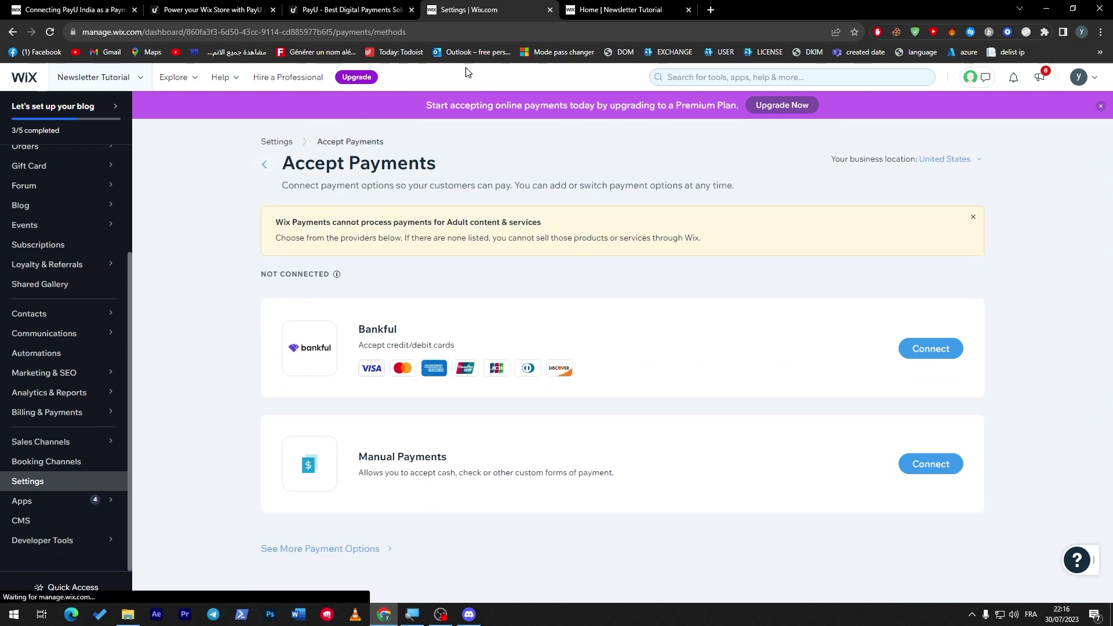
pyautogui.click(939, 160)
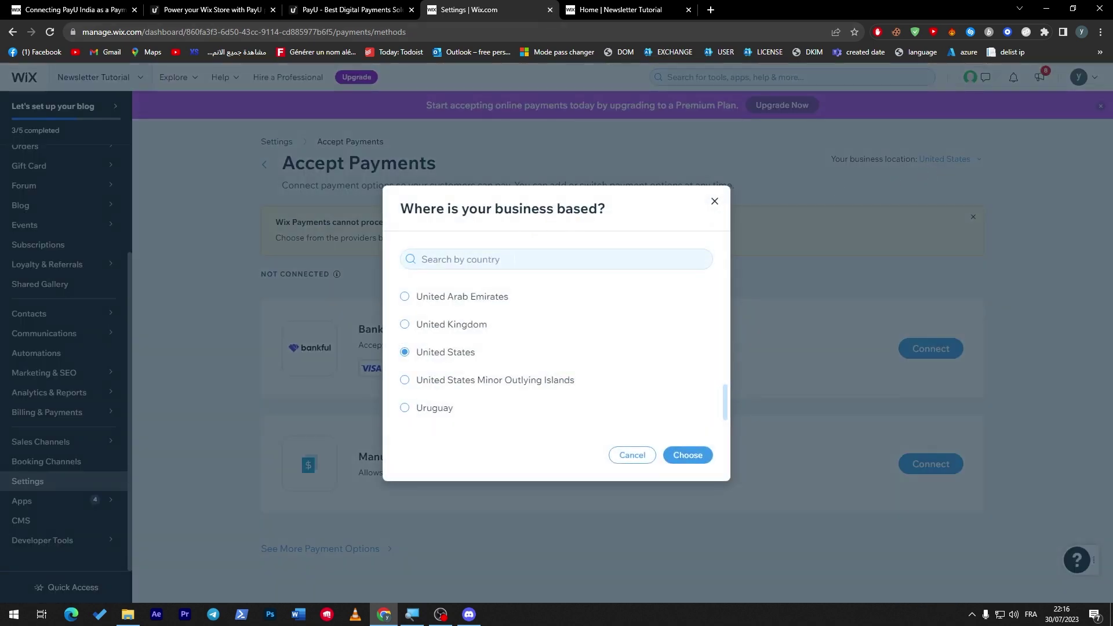
pyautogui.click(423, 259)
pyautogui.write('IND')
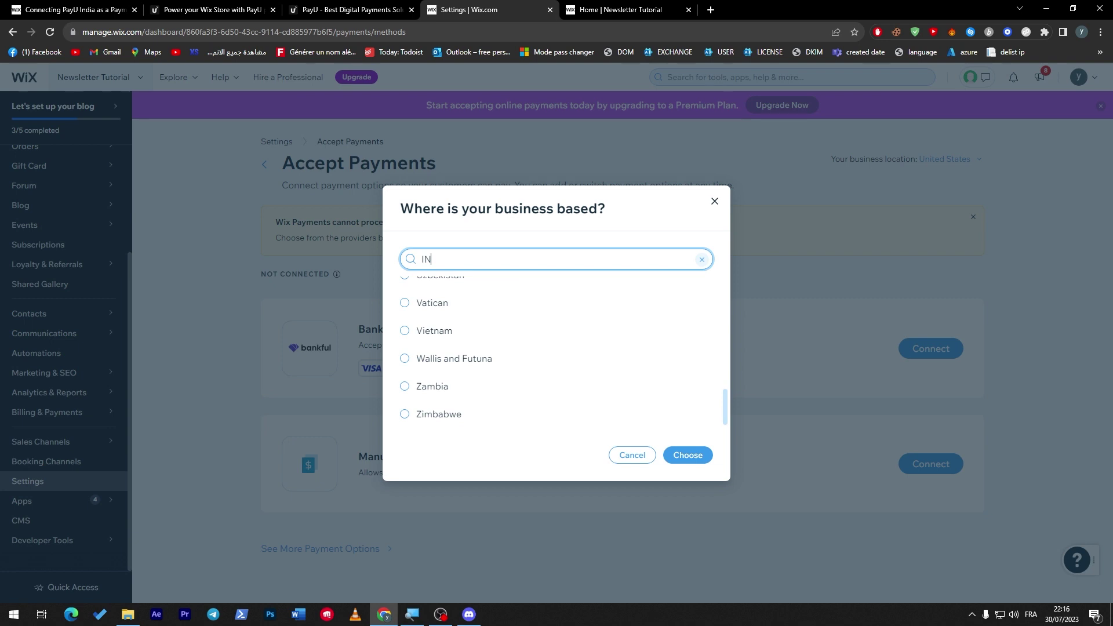
pyautogui.click(423, 319)
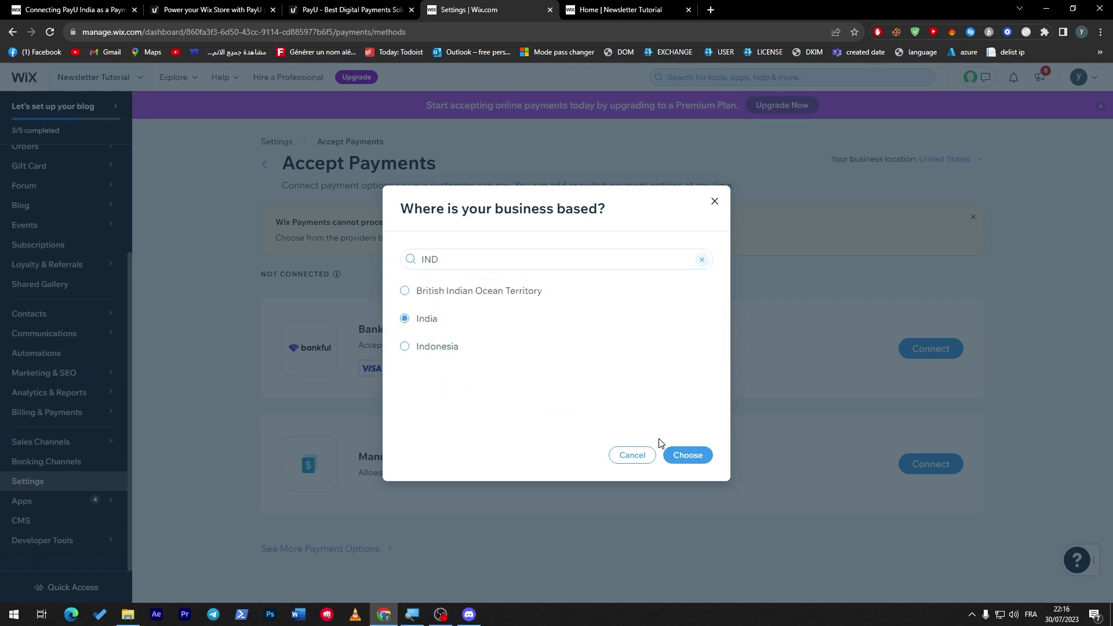
pyautogui.click(689, 455)
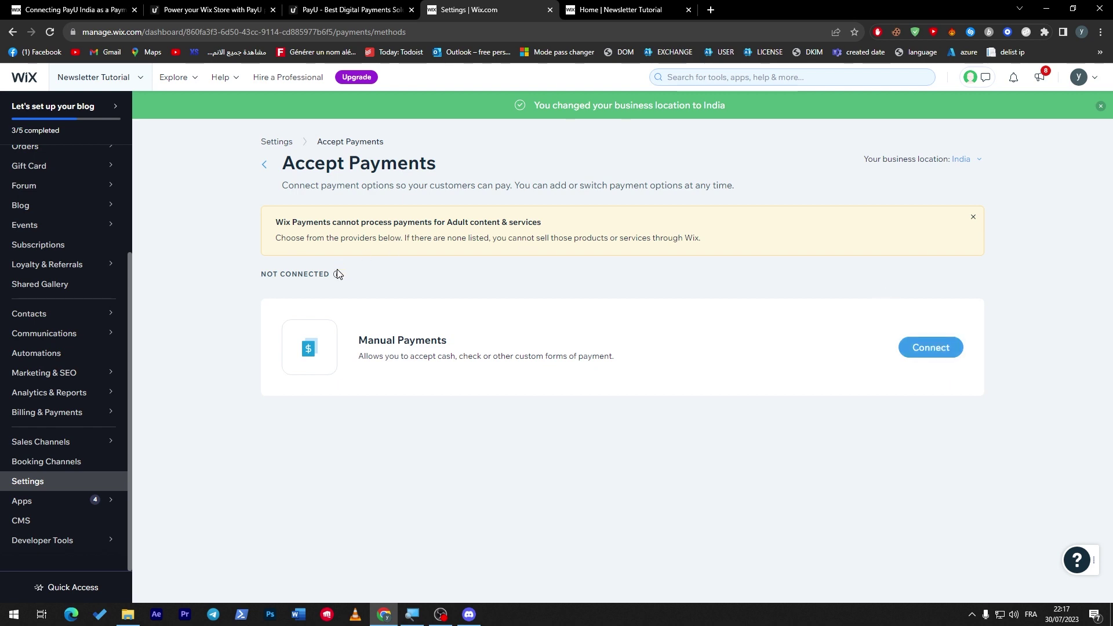
# Step: Switch the business location back to United States and return to PayU's Wix guide
pyautogui.click(976, 166)
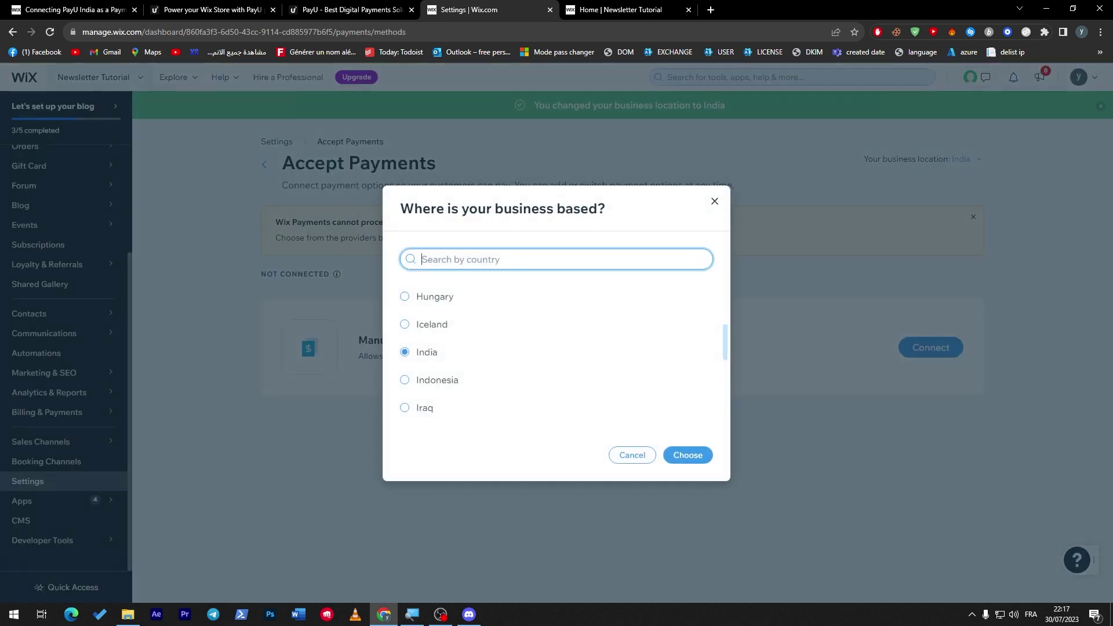
pyautogui.write('US')
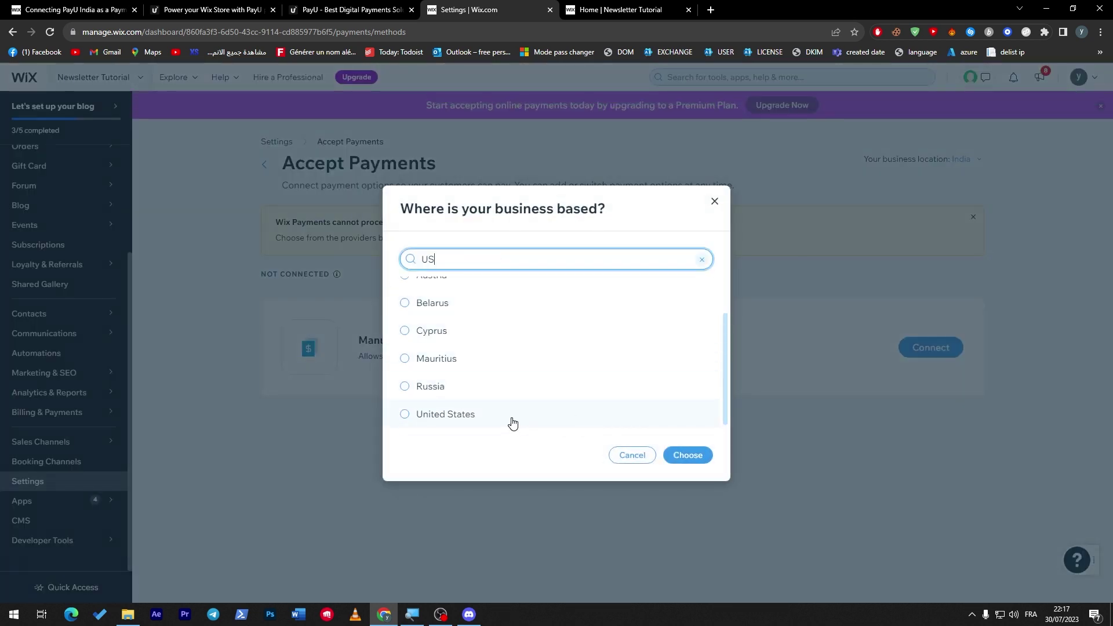
pyautogui.click(513, 422)
pyautogui.click(698, 455)
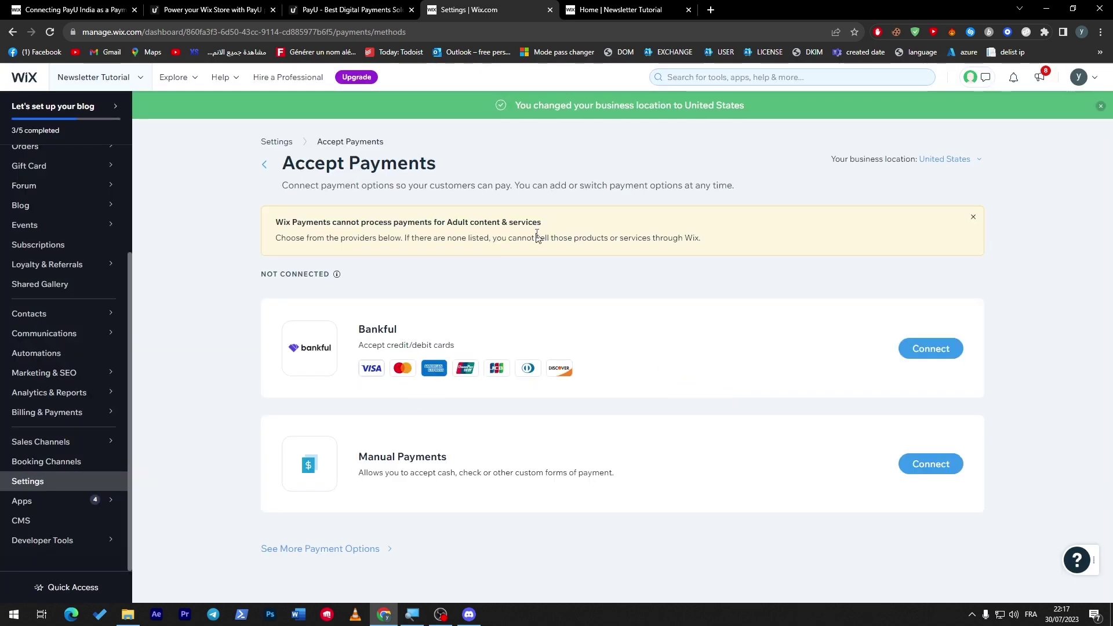
pyautogui.click(614, 9)
pyautogui.click(212, 10)
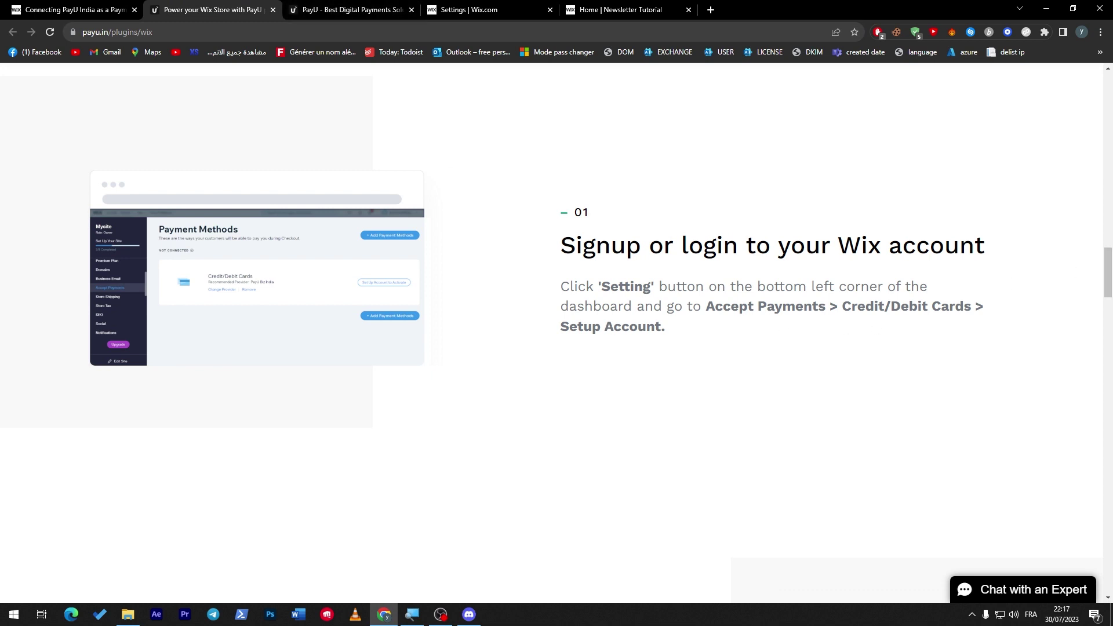
# Step: Read step 01 of PayU's Wix guide, highlighting the PayU Biz India instruction
pyautogui.moveTo(1107, 295); pyautogui.dragTo(1108, 342)
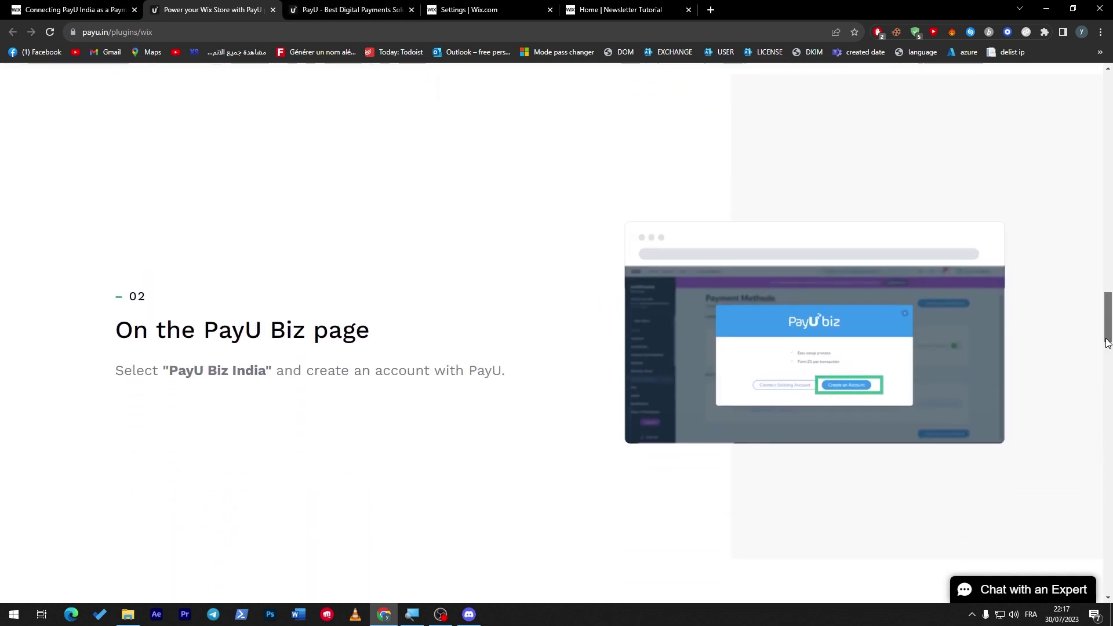
pyautogui.moveTo(221, 369); pyautogui.dragTo(336, 370)
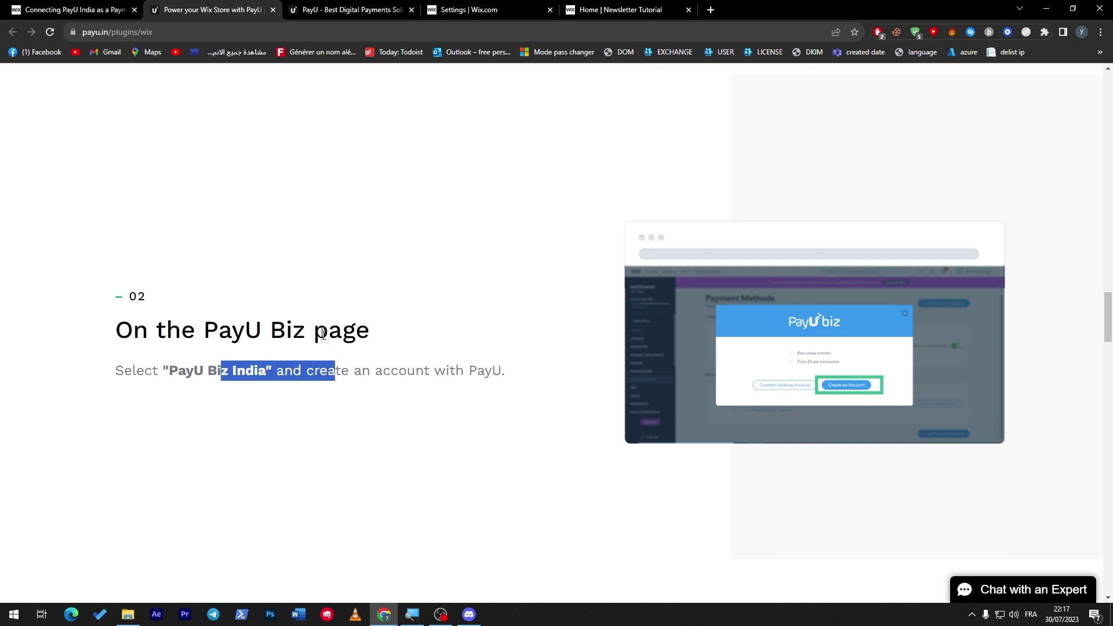
pyautogui.doubleClick(322, 329)
pyautogui.moveTo(177, 369); pyautogui.dragTo(245, 370)
pyautogui.click(245, 371)
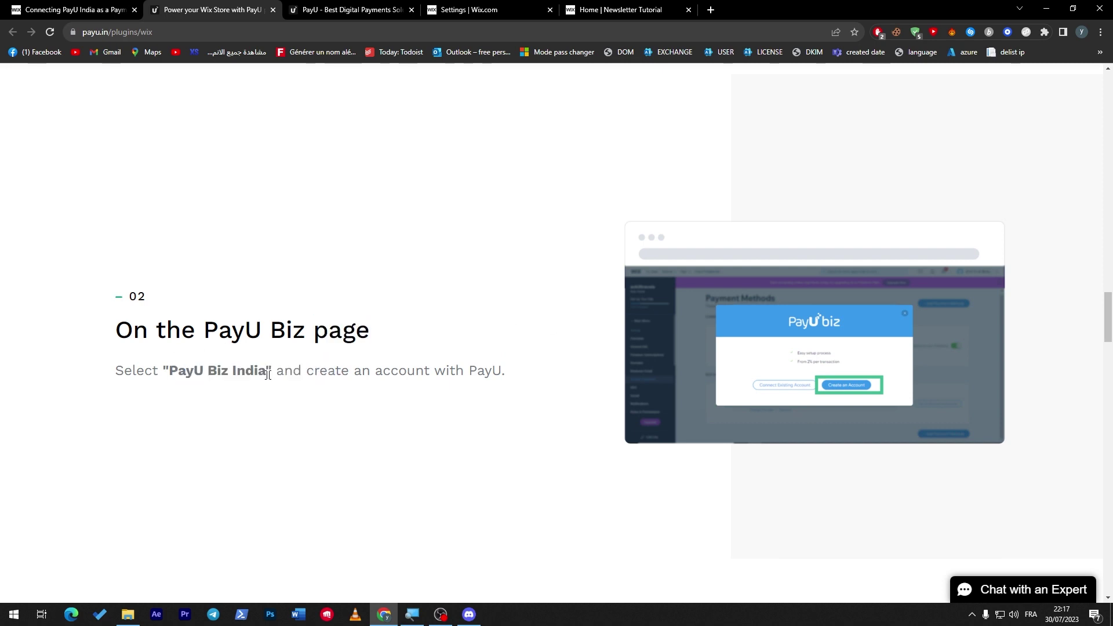
pyautogui.moveTo(327, 370); pyautogui.dragTo(437, 370)
pyautogui.click(436, 370)
# Step: Scroll through guide steps 02–04 up to Activate PayU Payment Gateway, then return to the Wix article
pyautogui.moveTo(1108, 315); pyautogui.dragTo(1108, 380)
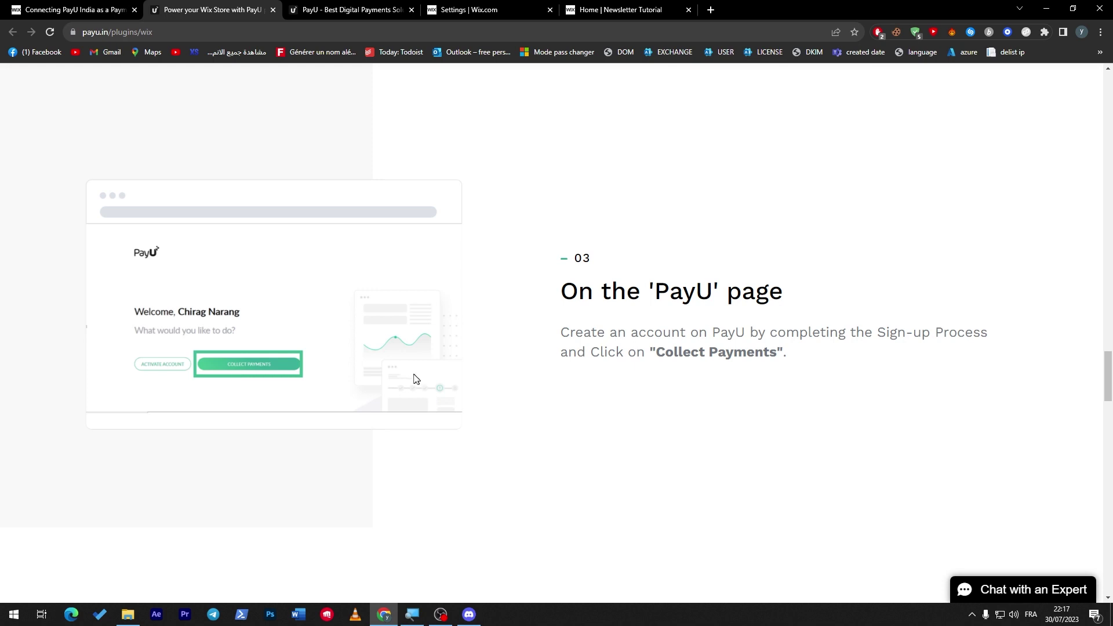
pyautogui.moveTo(1107, 371); pyautogui.dragTo(1103, 427)
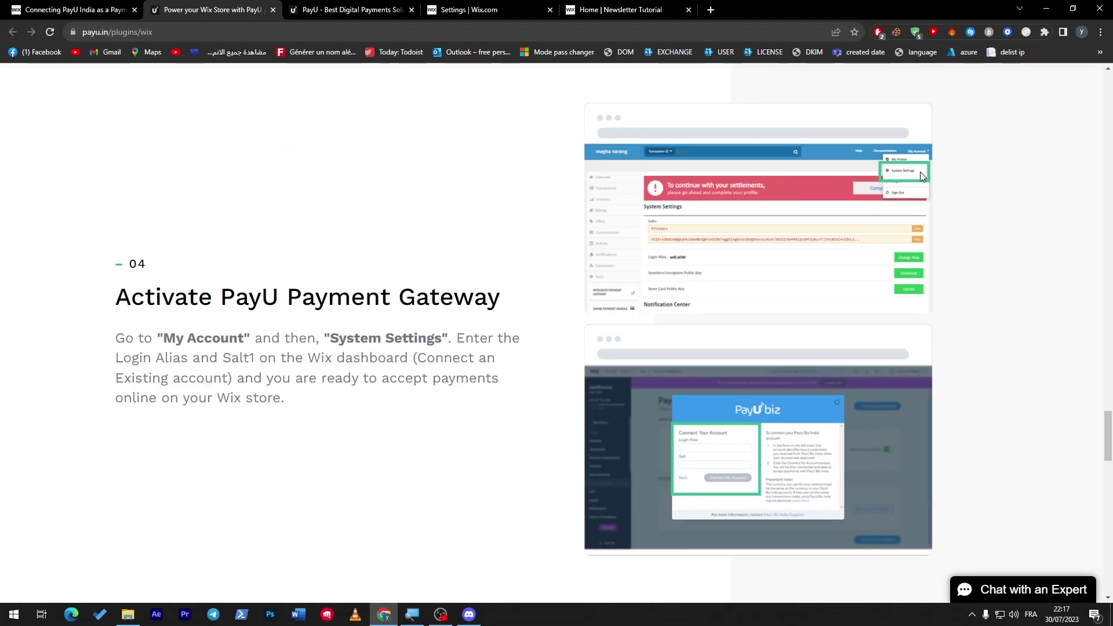
pyautogui.moveTo(1105, 412); pyautogui.dragTo(1108, 444)
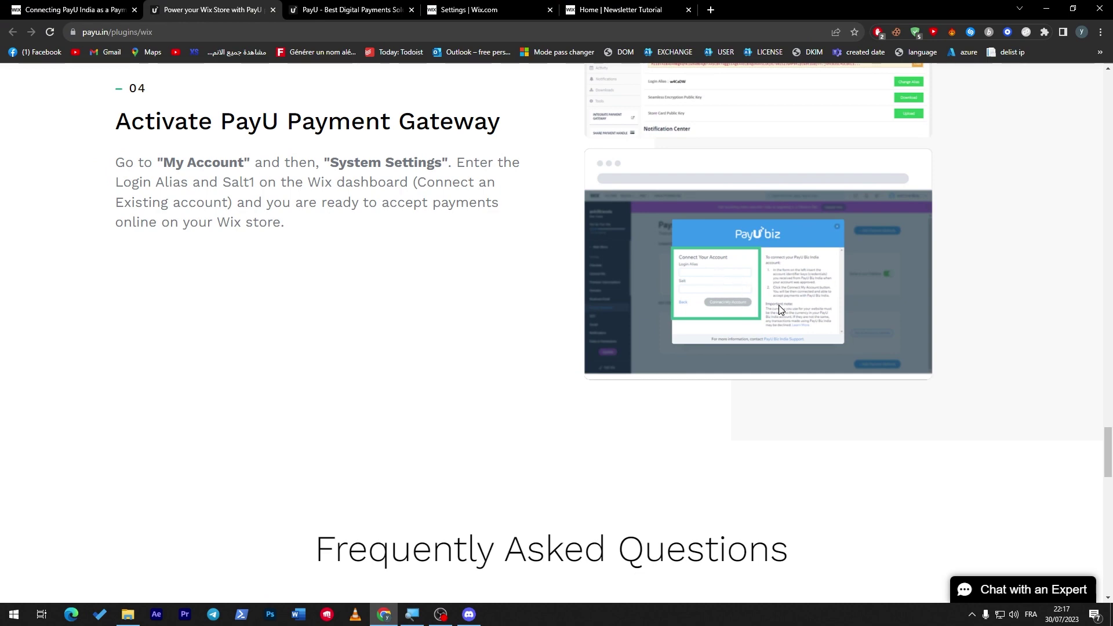
pyautogui.moveTo(1109, 454); pyautogui.dragTo(1110, 422)
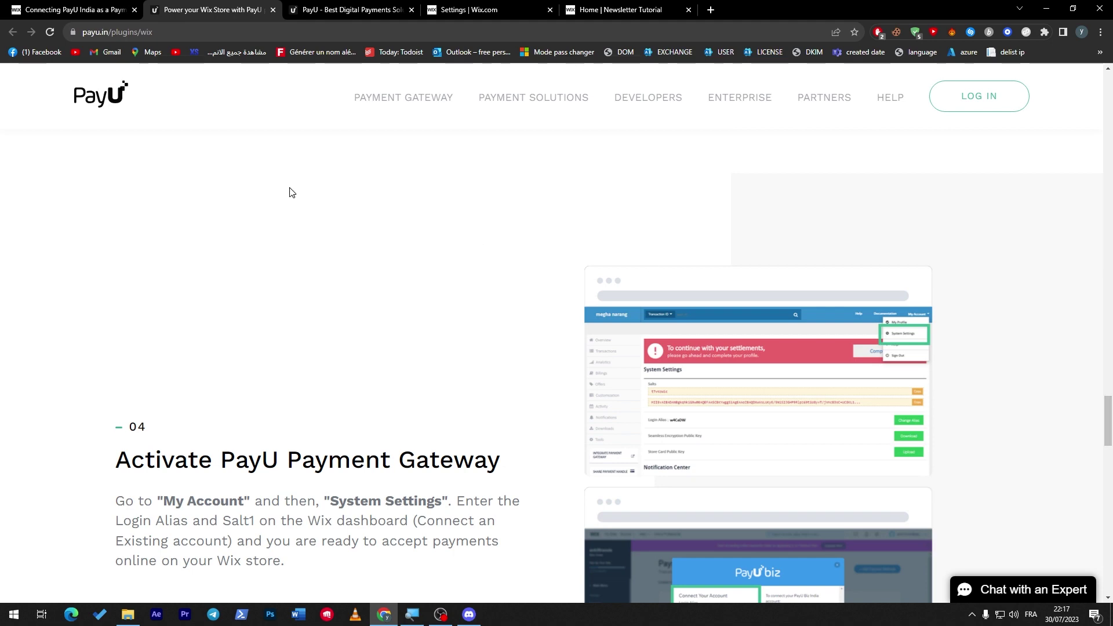
pyautogui.hotkey('ctrl', 'shift', 'Tab')
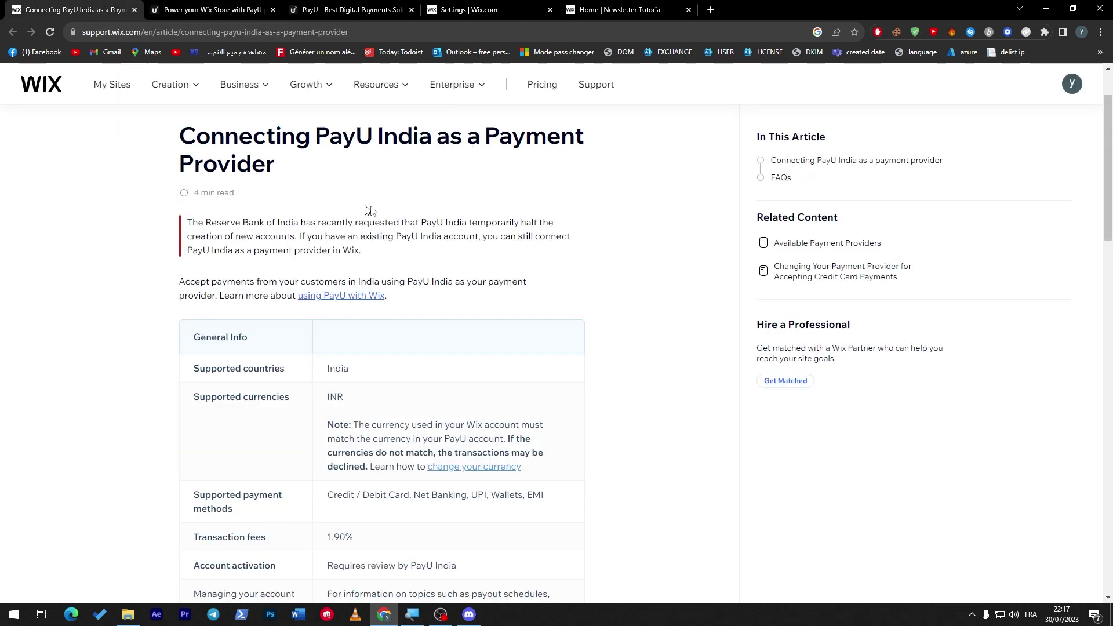
pyautogui.moveTo(1110, 178); pyautogui.dragTo(1110, 203)
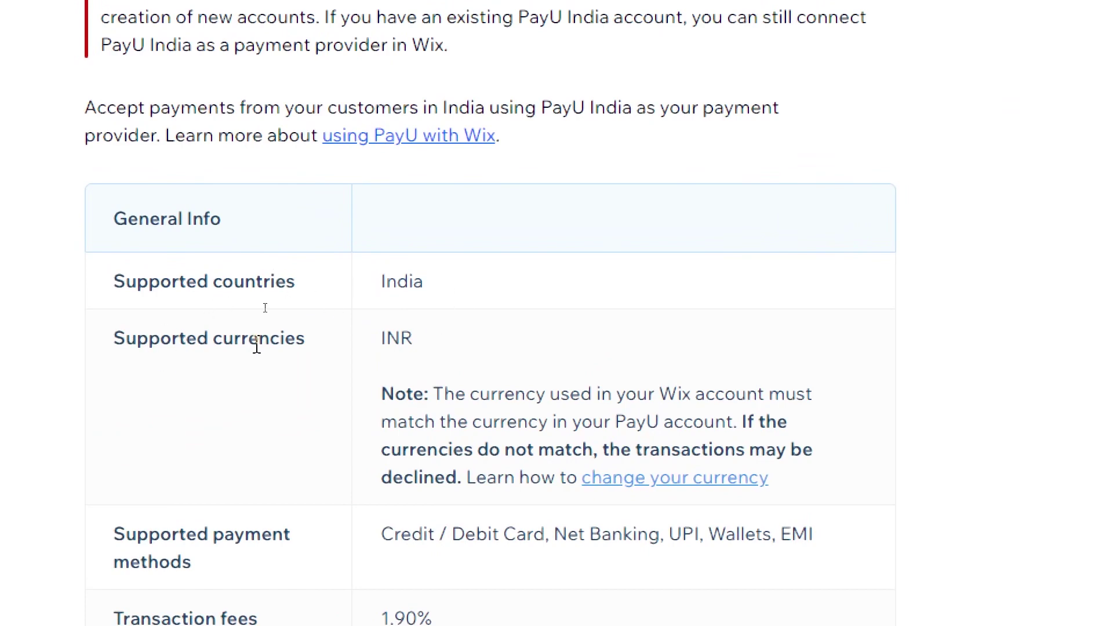
pyautogui.moveTo(374, 346); pyautogui.dragTo(447, 353)
pyautogui.click(460, 382)
pyautogui.scroll(-2, 449, 420)
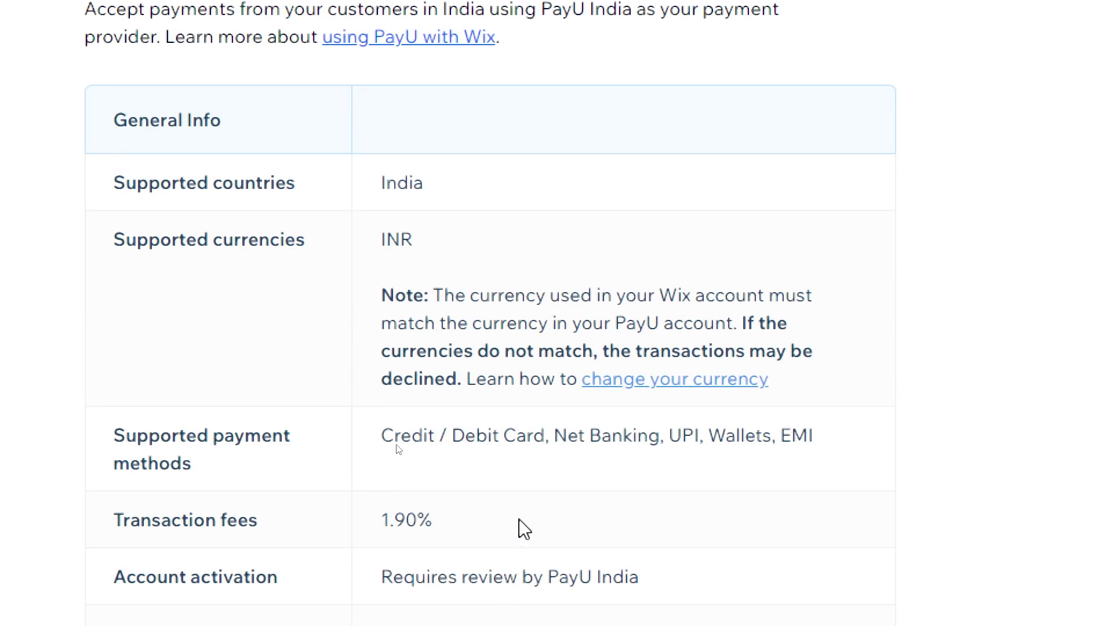
pyautogui.moveTo(98, 443); pyautogui.dragTo(250, 457)
pyautogui.click(380, 444)
pyautogui.moveTo(399, 438); pyautogui.dragTo(561, 459)
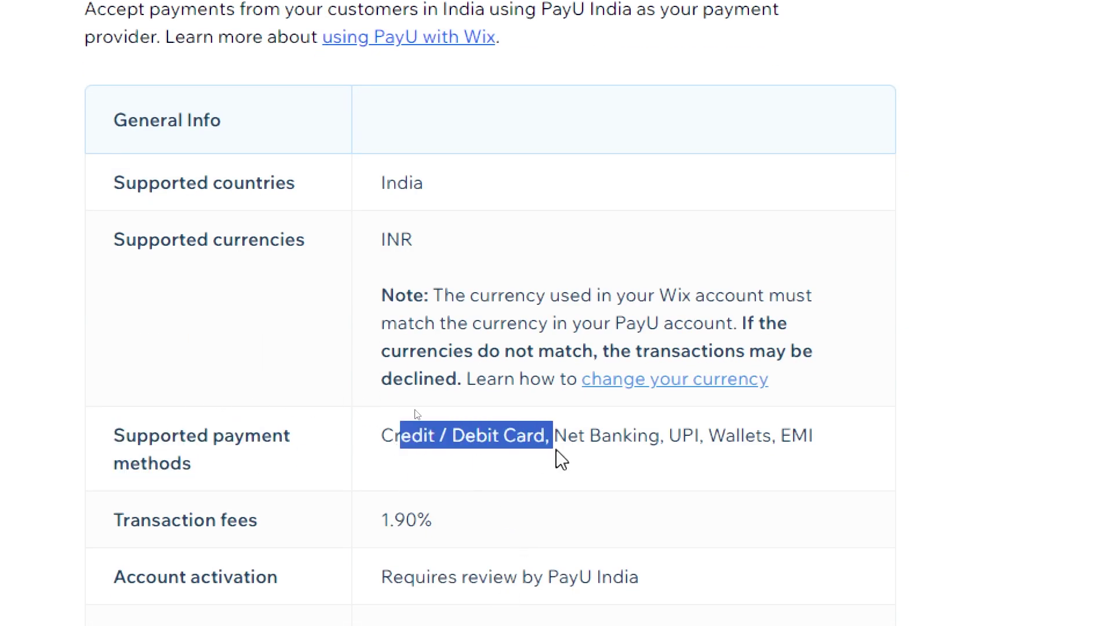
pyautogui.click(562, 460)
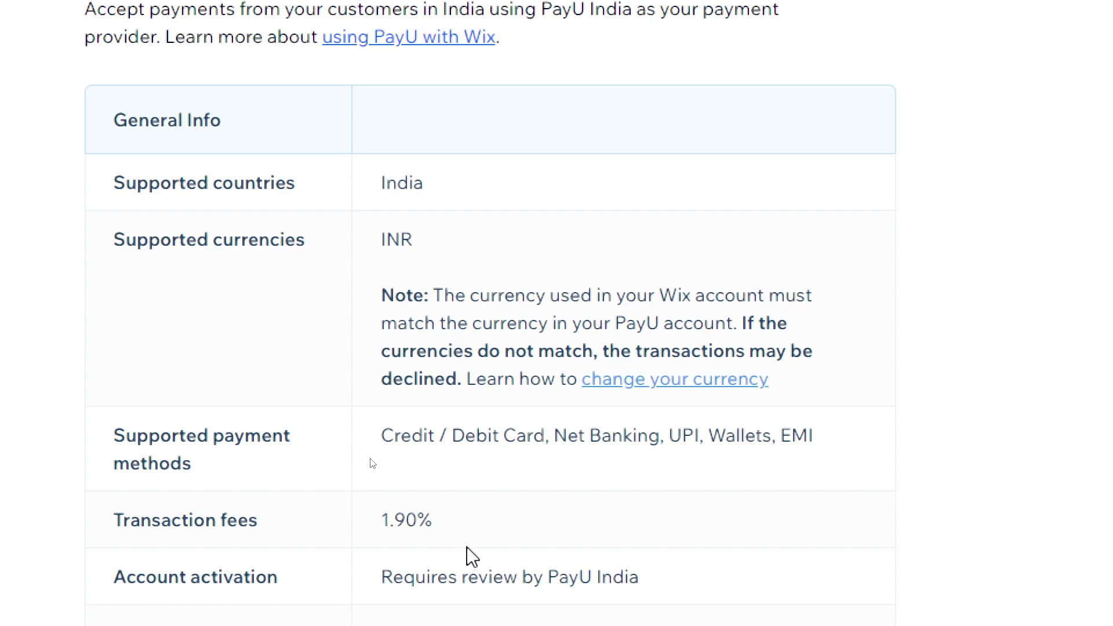
pyautogui.scroll(-1, 466, 588)
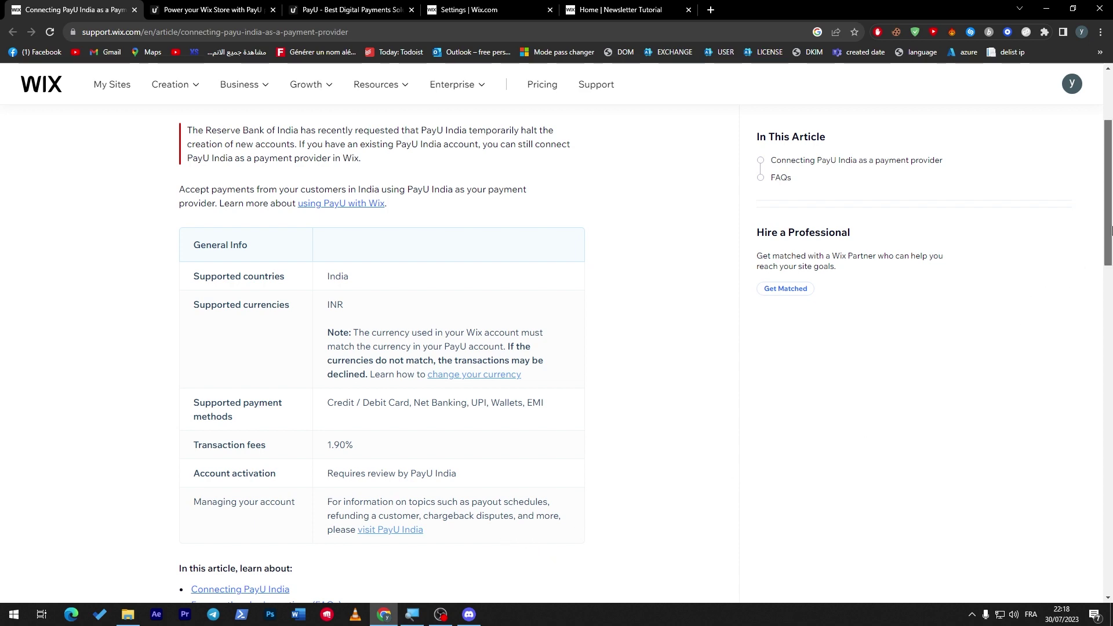
pyautogui.moveTo(1109, 231); pyautogui.dragTo(1090, 377)
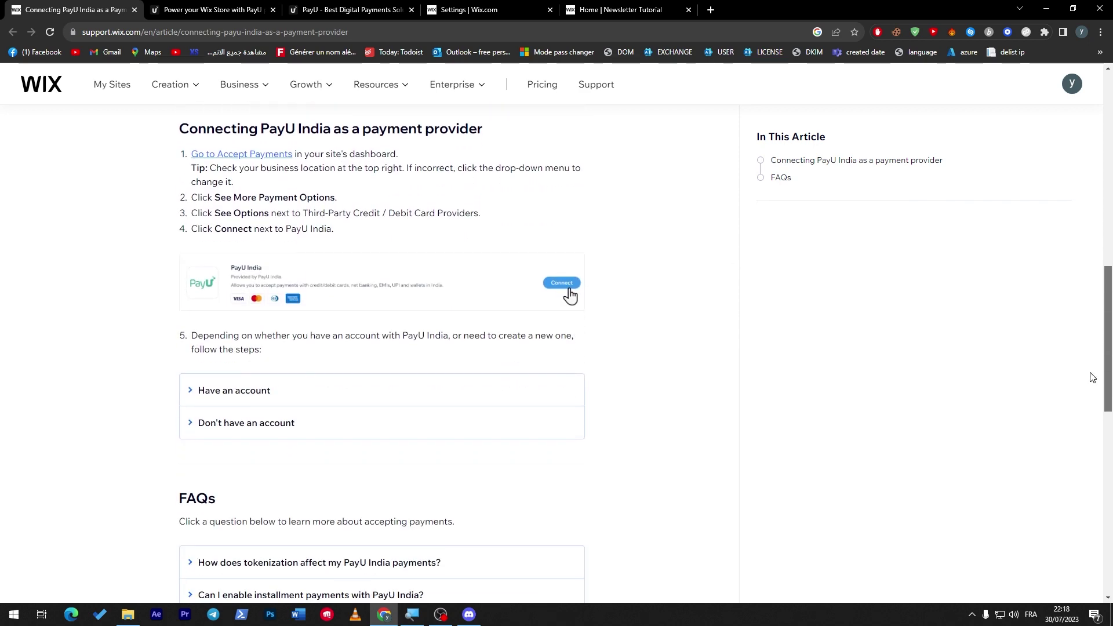
# Step: Open Accept Payments from the PayU India article for the Newsletter Tutorial site
pyautogui.keyDown('ctrl'); pyautogui.click(248, 157); pyautogui.keyUp('ctrl')
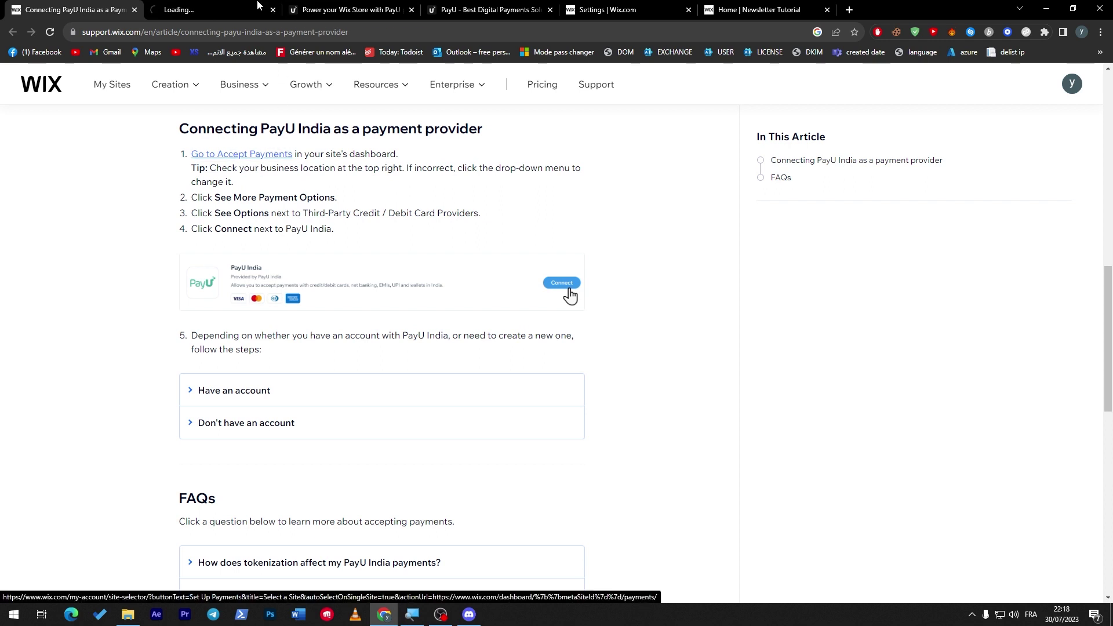
pyautogui.click(209, 10)
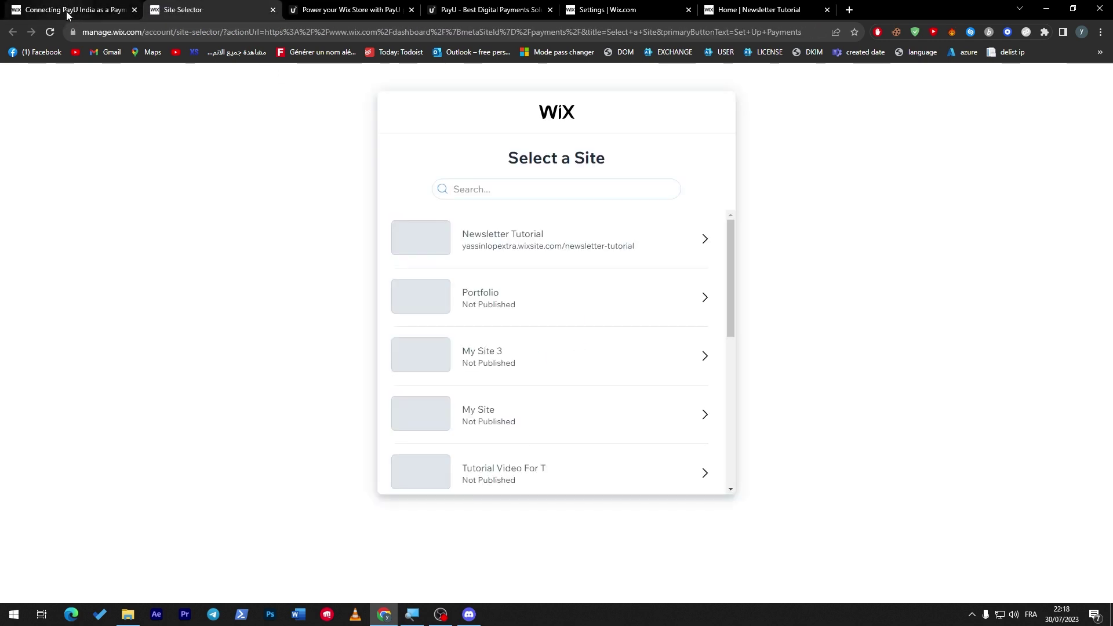
pyautogui.click(506, 237)
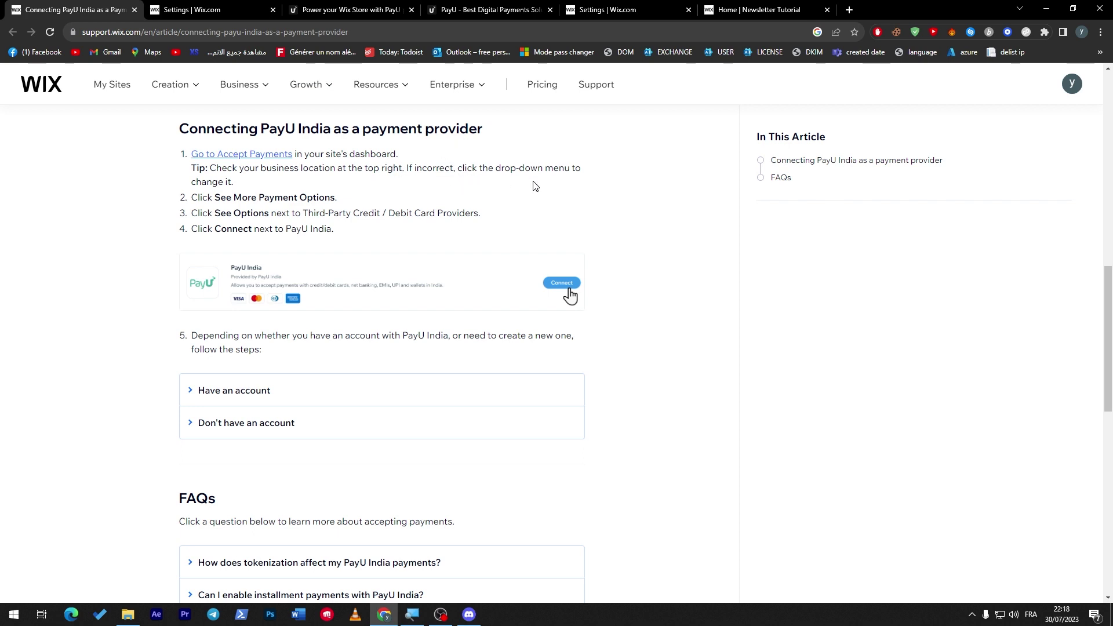
# Step: Set the Newsletter Tutorial site's business location to India
pyautogui.click(209, 9)
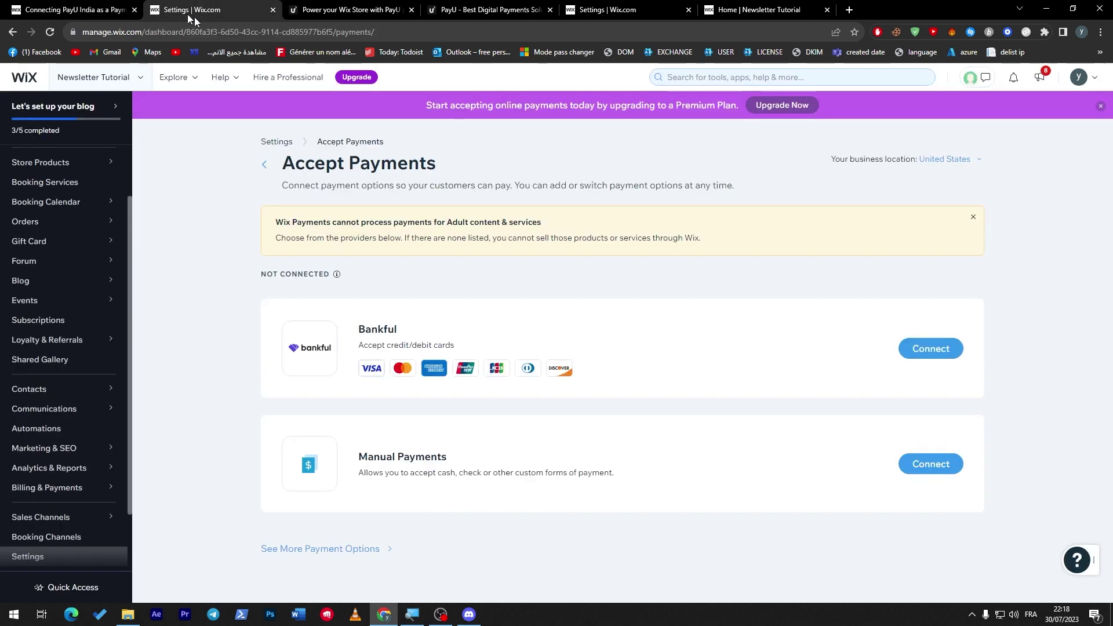
pyautogui.click(936, 165)
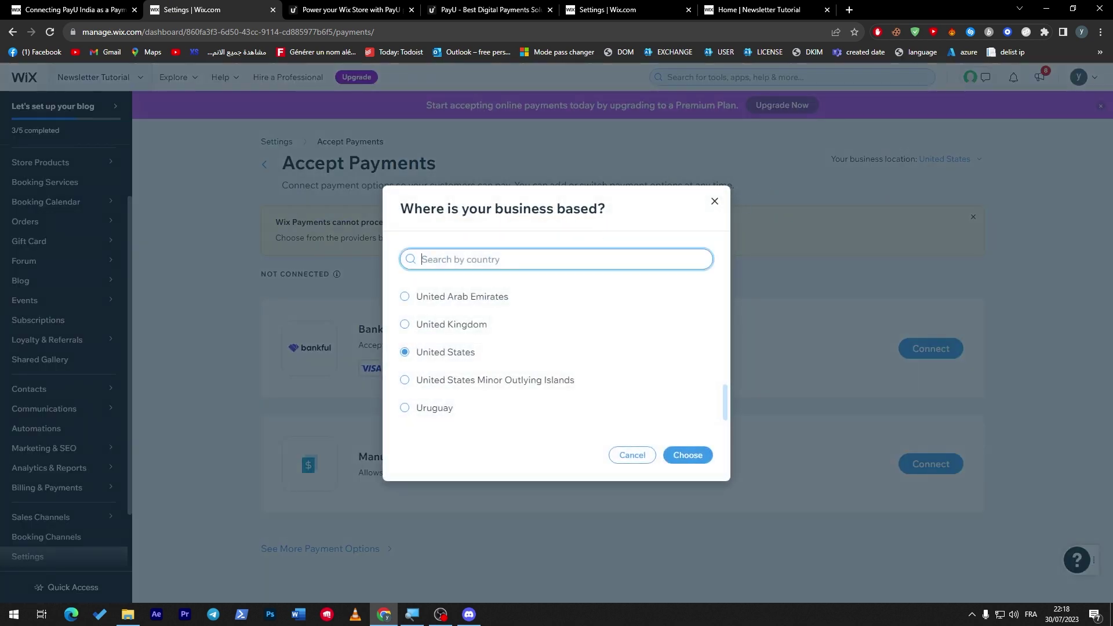
pyautogui.write('IN')
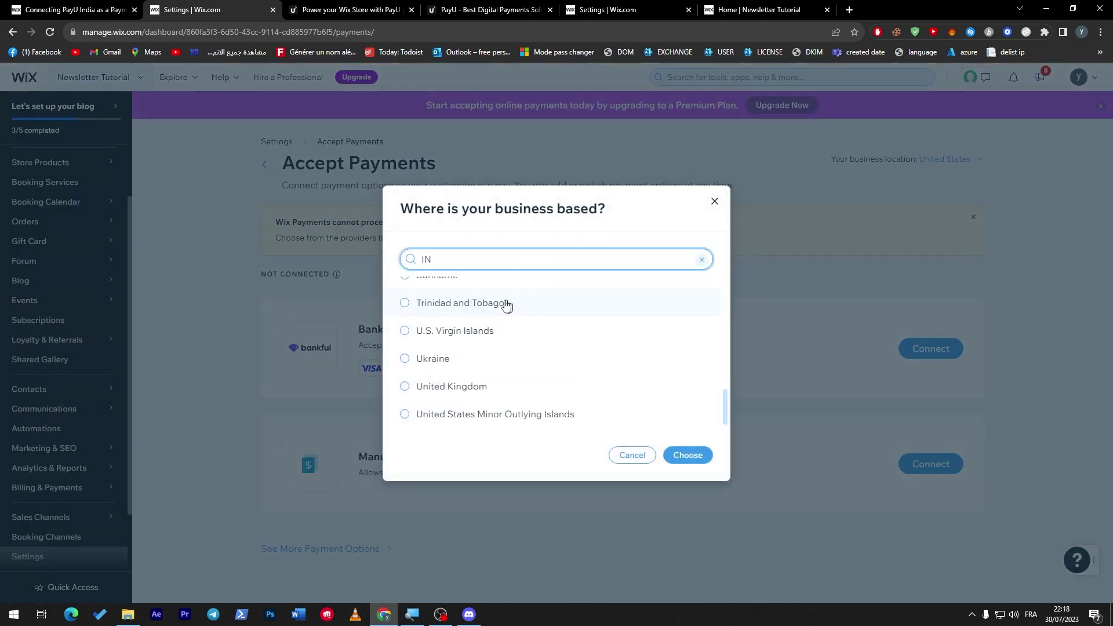
pyautogui.write('D')
pyautogui.click(450, 320)
pyautogui.click(710, 453)
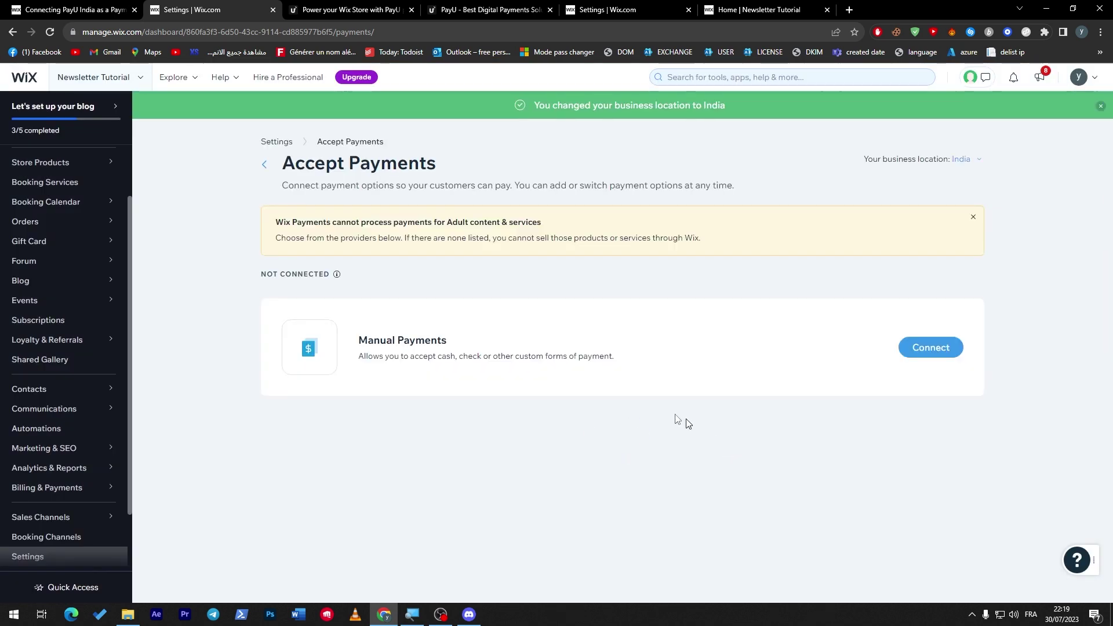
# Step: Check the Manual Payments payment types and leave them unchanged
pyautogui.click(925, 348)
pyautogui.click(415, 280)
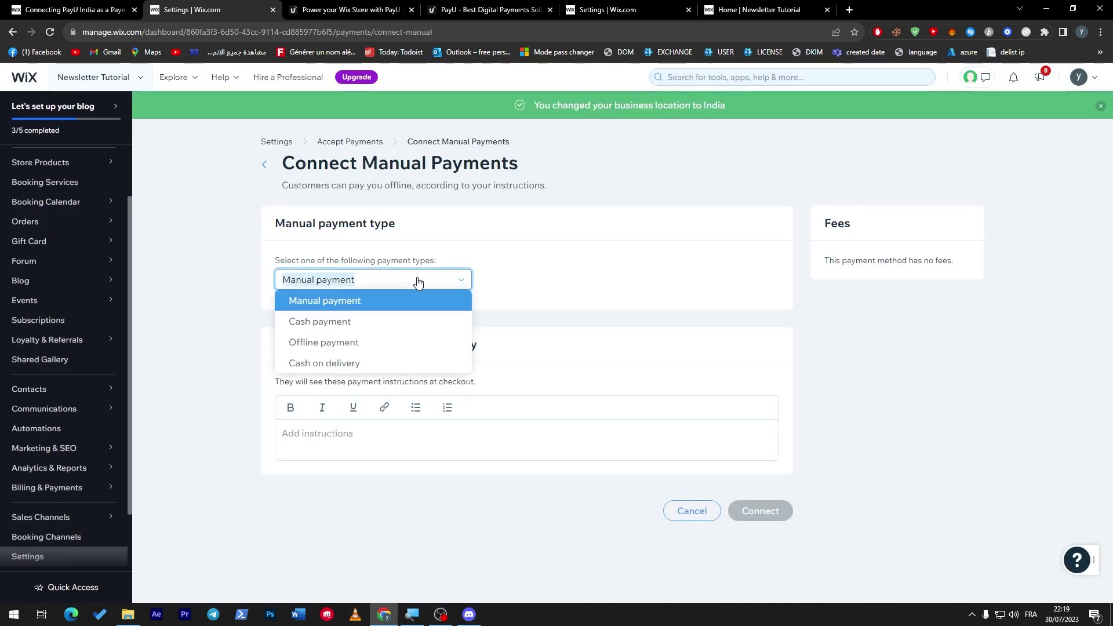
pyautogui.click(227, 374)
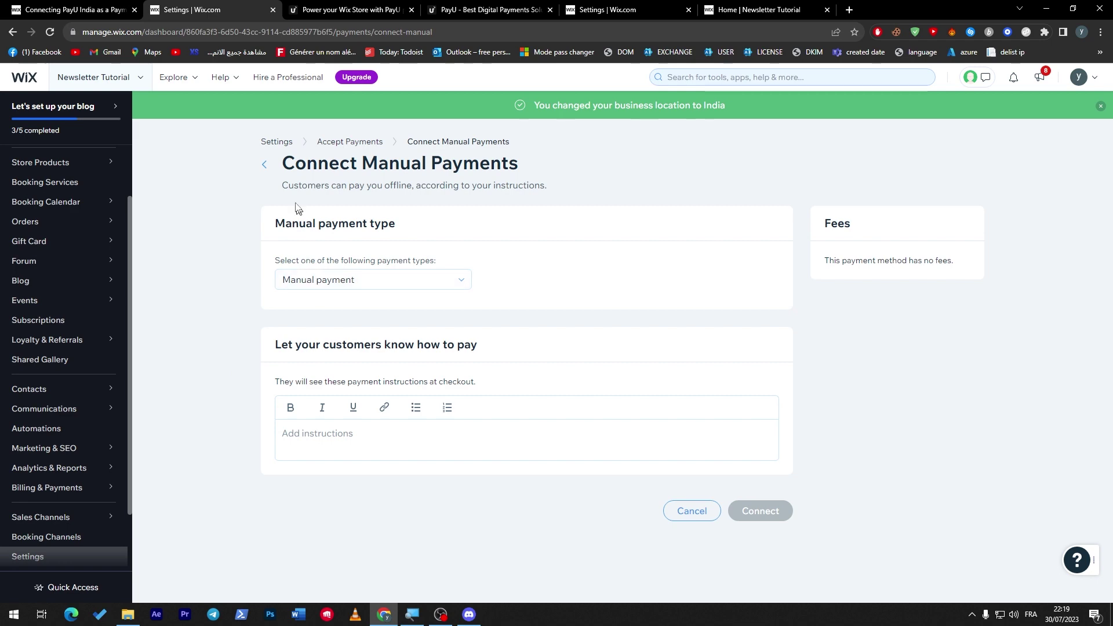
# Step: Return to the Settings overview, then scroll the PayU India guide to its connection steps
pyautogui.click(113, 8)
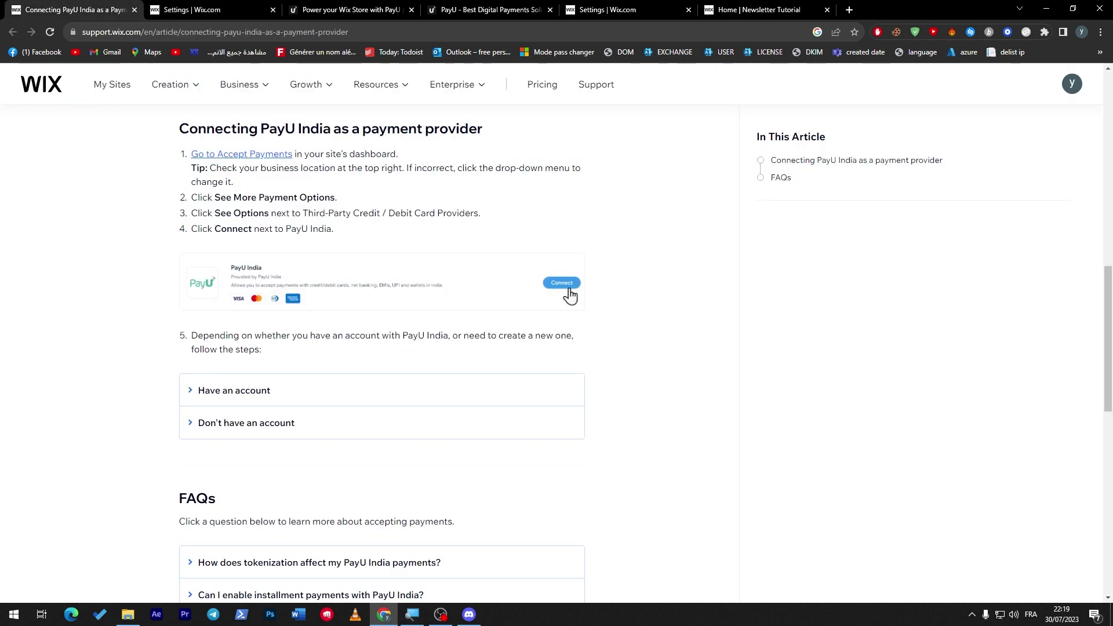
pyautogui.moveTo(233, 197); pyautogui.dragTo(356, 200)
pyautogui.click(355, 201)
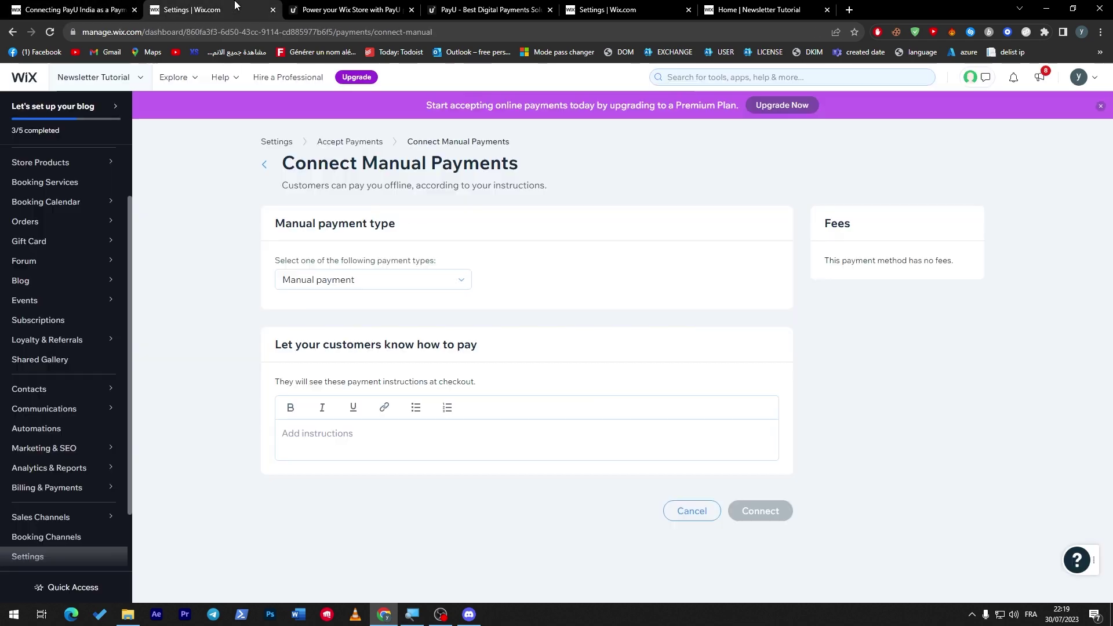
pyautogui.hotkey('ctrl', 'Tab')
pyautogui.click(13, 33)
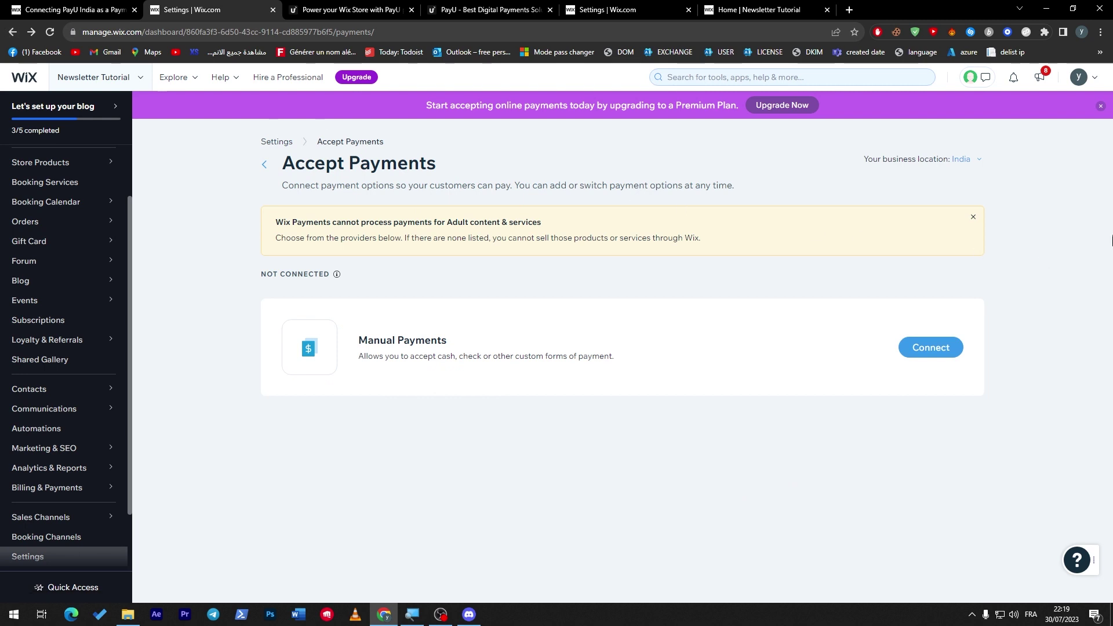
pyautogui.click(974, 219)
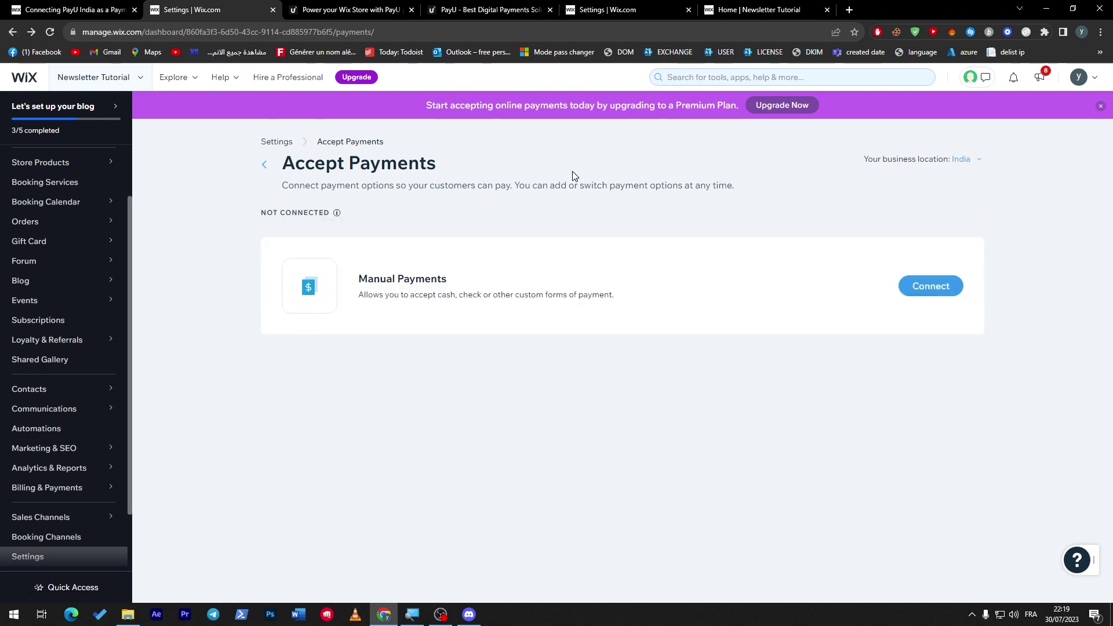
pyautogui.click(265, 165)
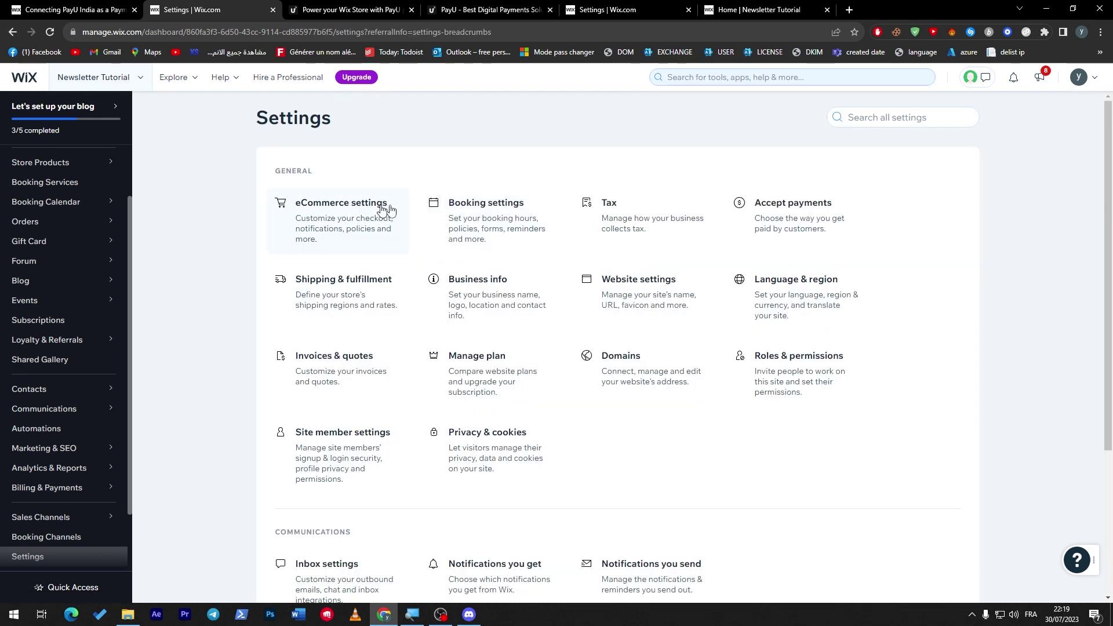
pyautogui.click(85, 5)
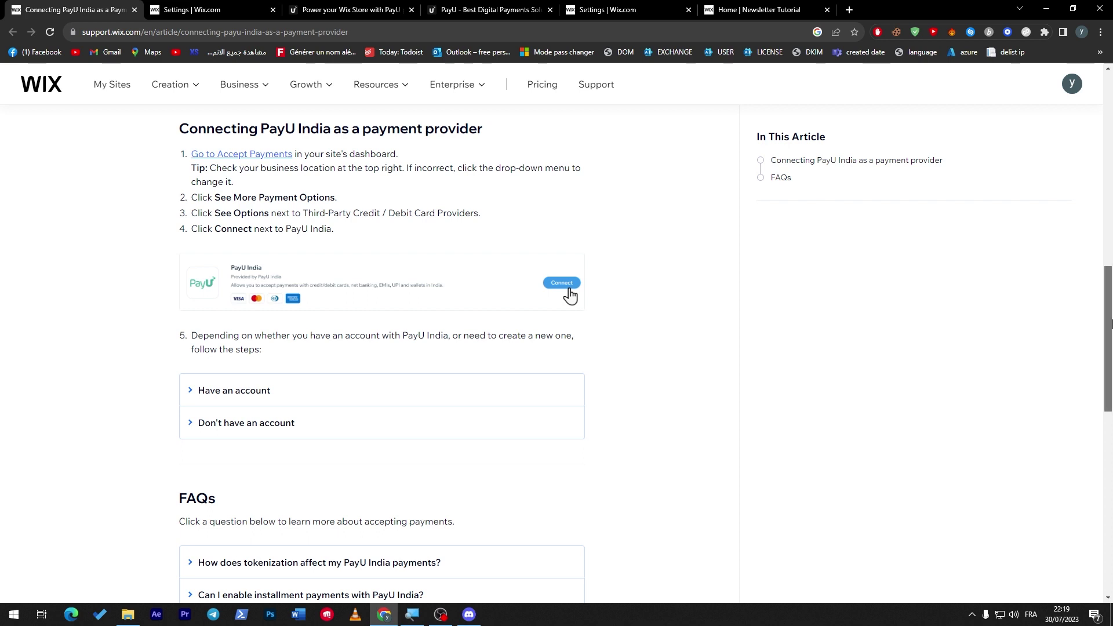
pyautogui.scroll(-1, 1110, 328)
# Step: Expand the 'Have an account' steps, read them, and collapse them again
pyautogui.moveTo(197, 198); pyautogui.dragTo(301, 198)
pyautogui.click(200, 208)
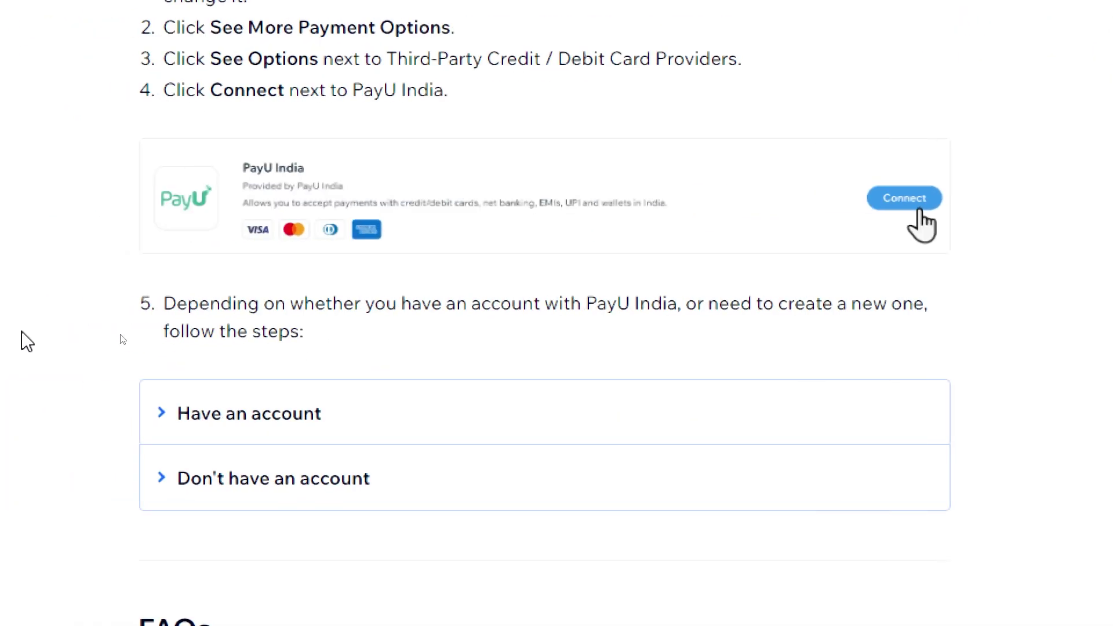
pyautogui.click(167, 415)
pyautogui.scroll(-1, 360, 492)
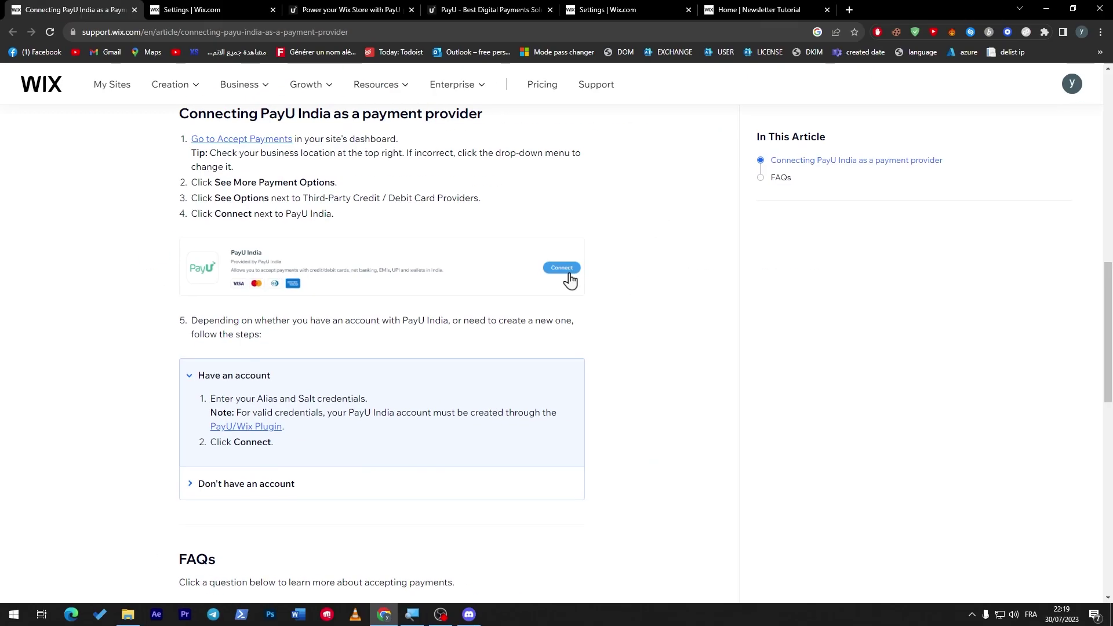
pyautogui.click(181, 380)
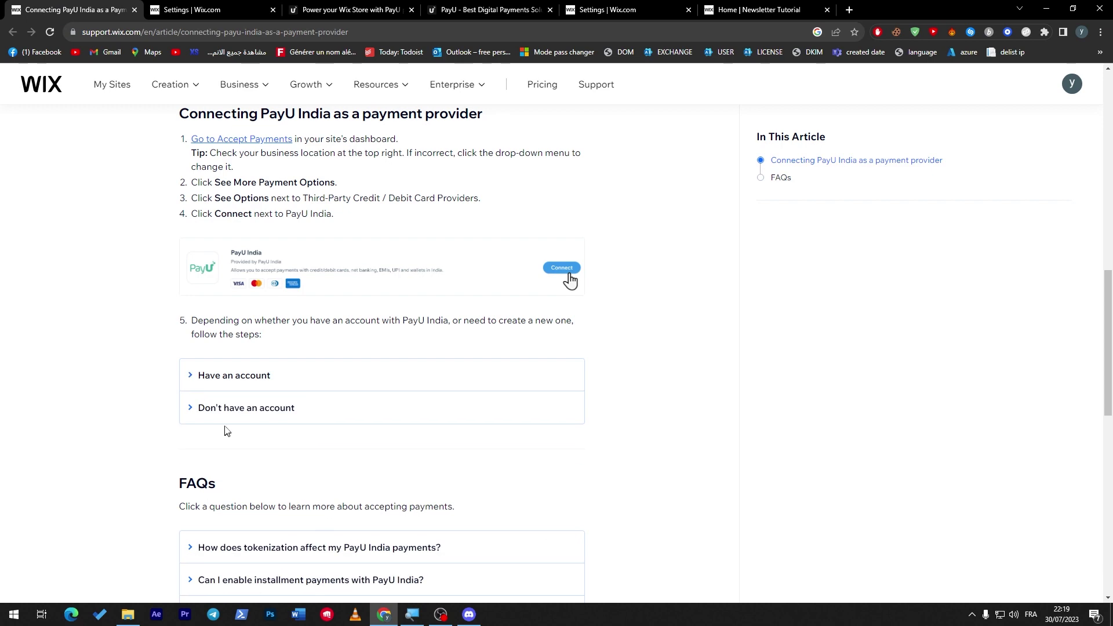
# Step: Expand 'Don't have an account' and read the PayU signup and Login Alias/Salt steps
pyautogui.click(227, 419)
pyautogui.scroll(-3, 514, 447)
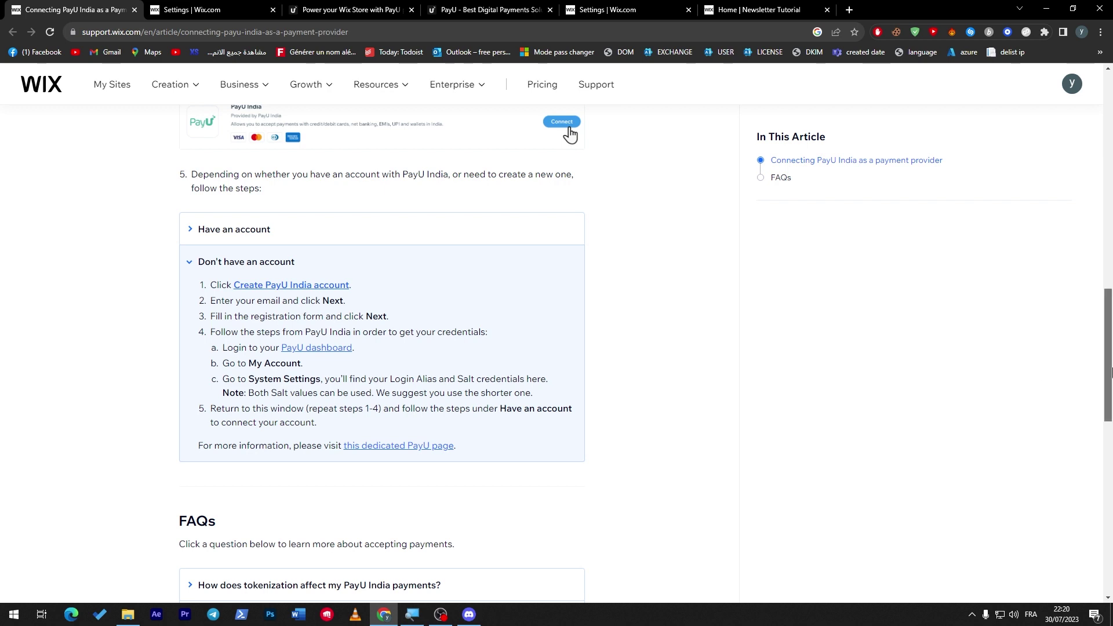
pyautogui.moveTo(1110, 371); pyautogui.dragTo(1098, 448)
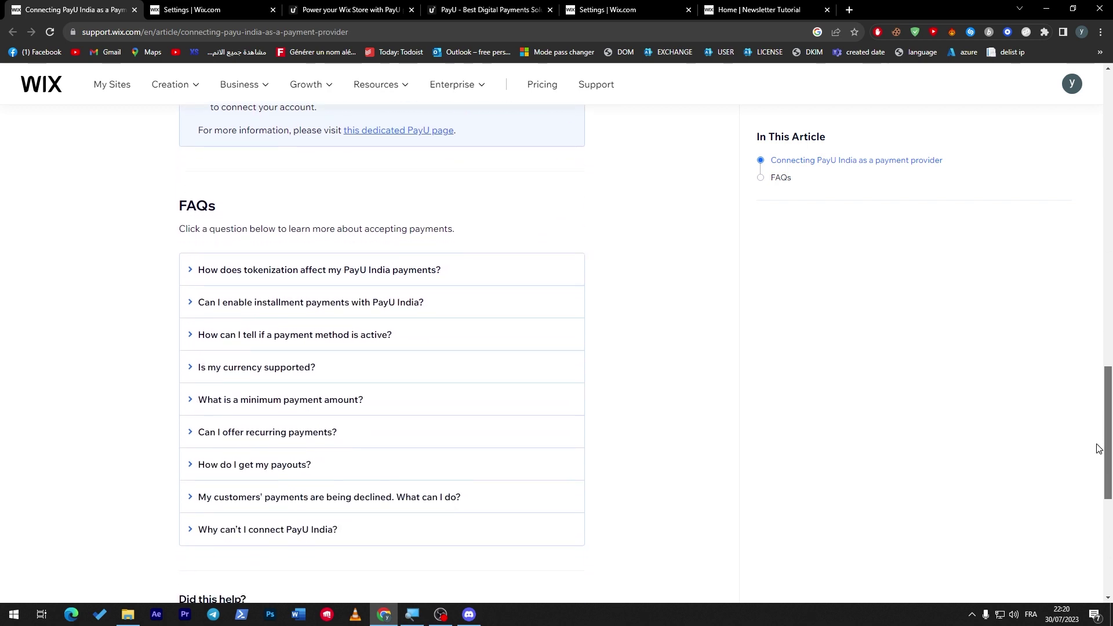
pyautogui.moveTo(1099, 448); pyautogui.dragTo(1099, 468)
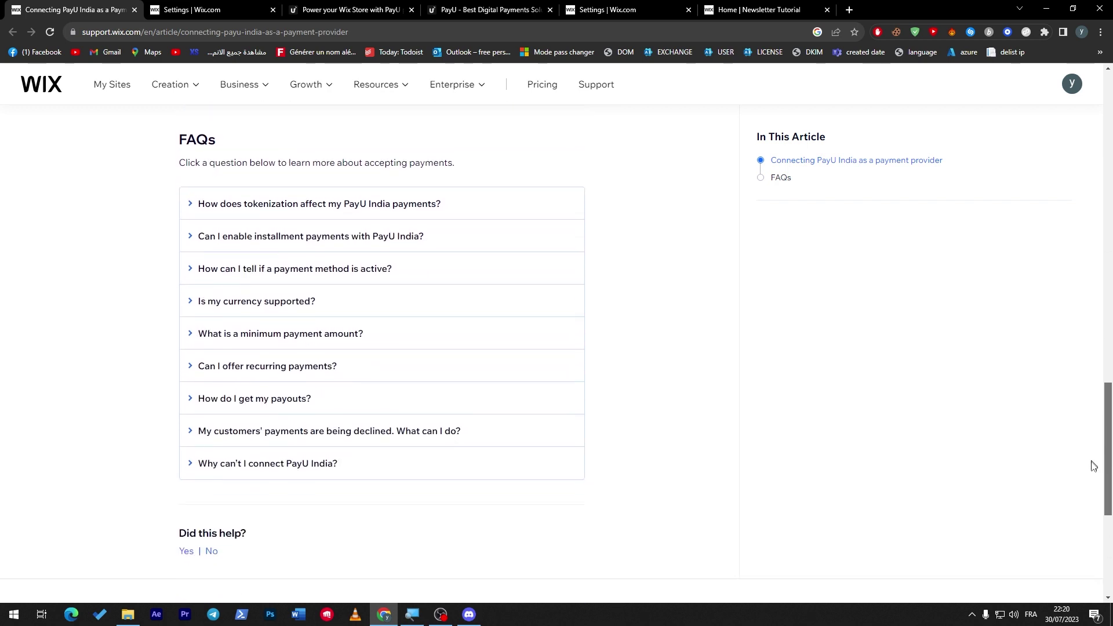
pyautogui.click(225, 141)
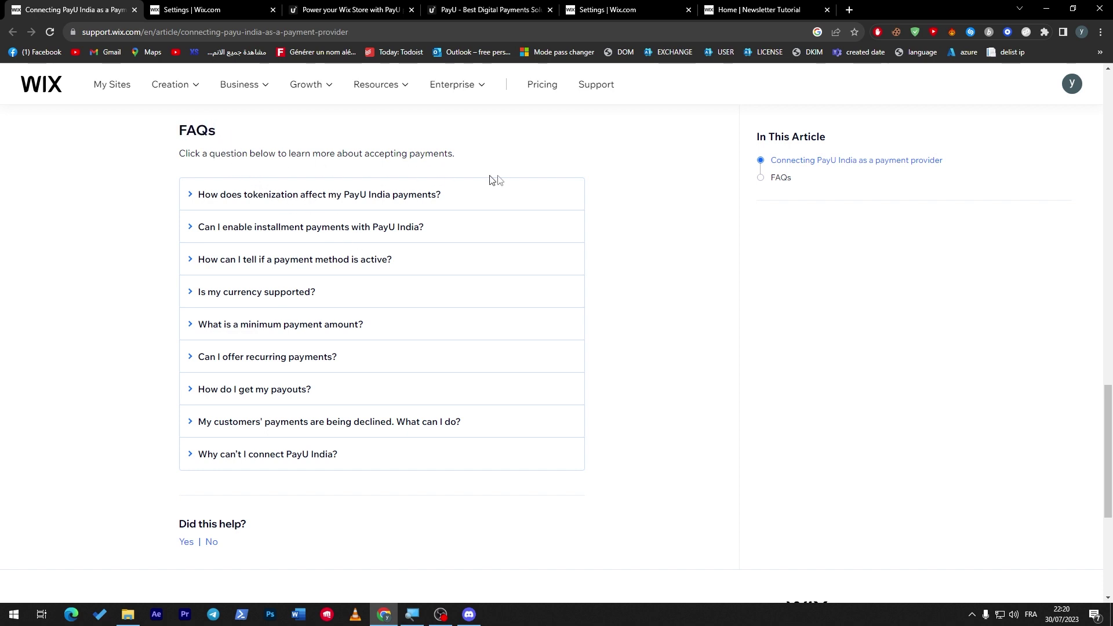
pyautogui.click(194, 196)
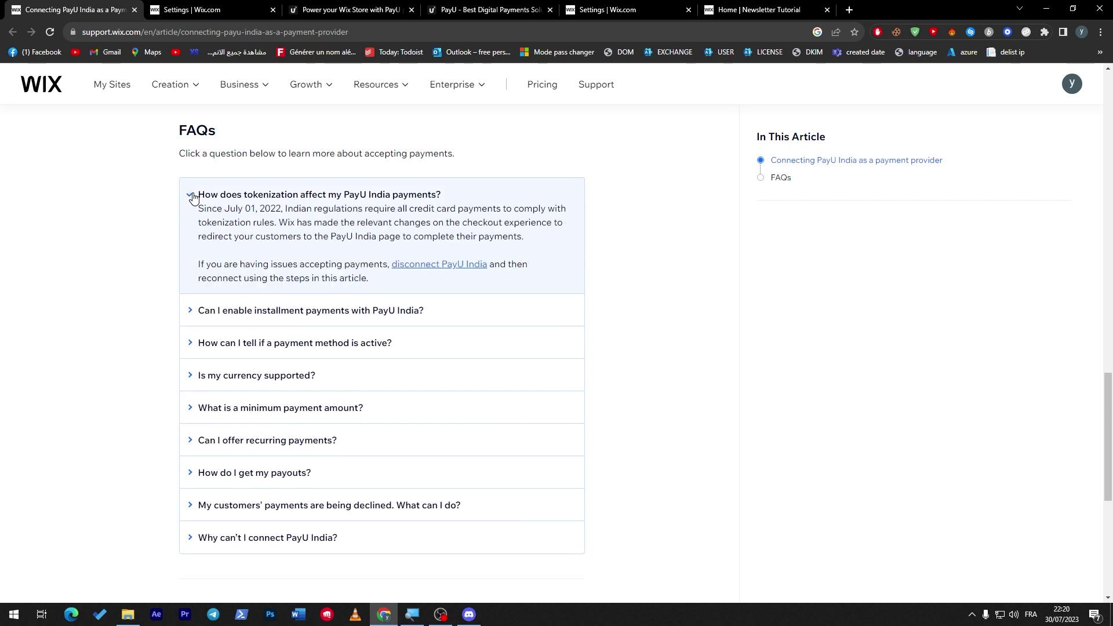
pyautogui.click(194, 196)
pyautogui.click(191, 226)
pyautogui.click(192, 226)
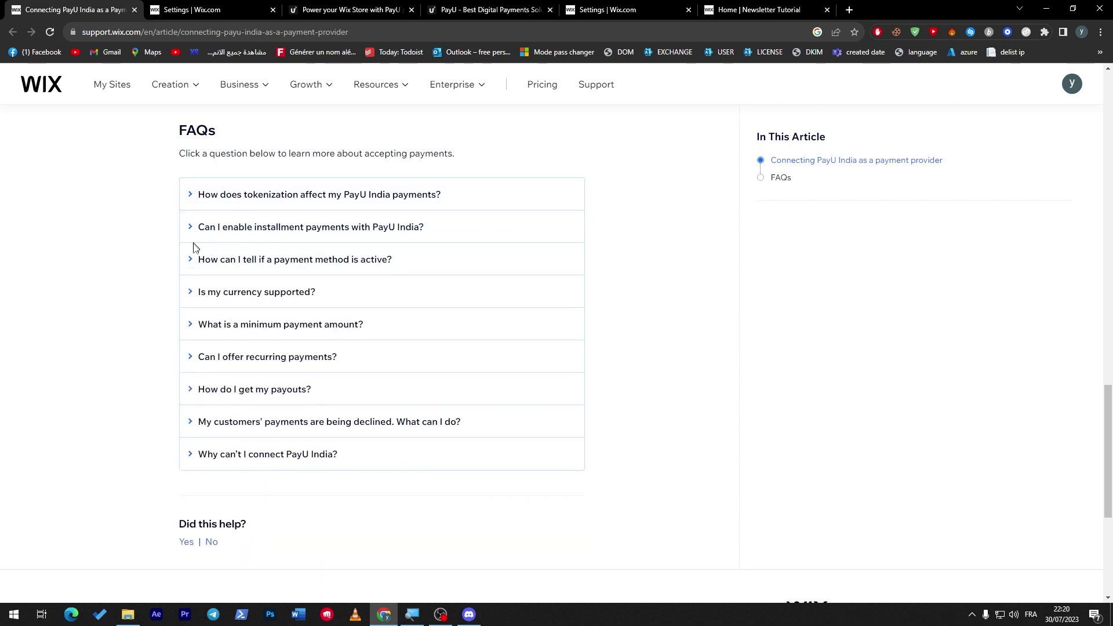
pyautogui.click(195, 259)
pyautogui.click(195, 260)
pyautogui.click(348, 10)
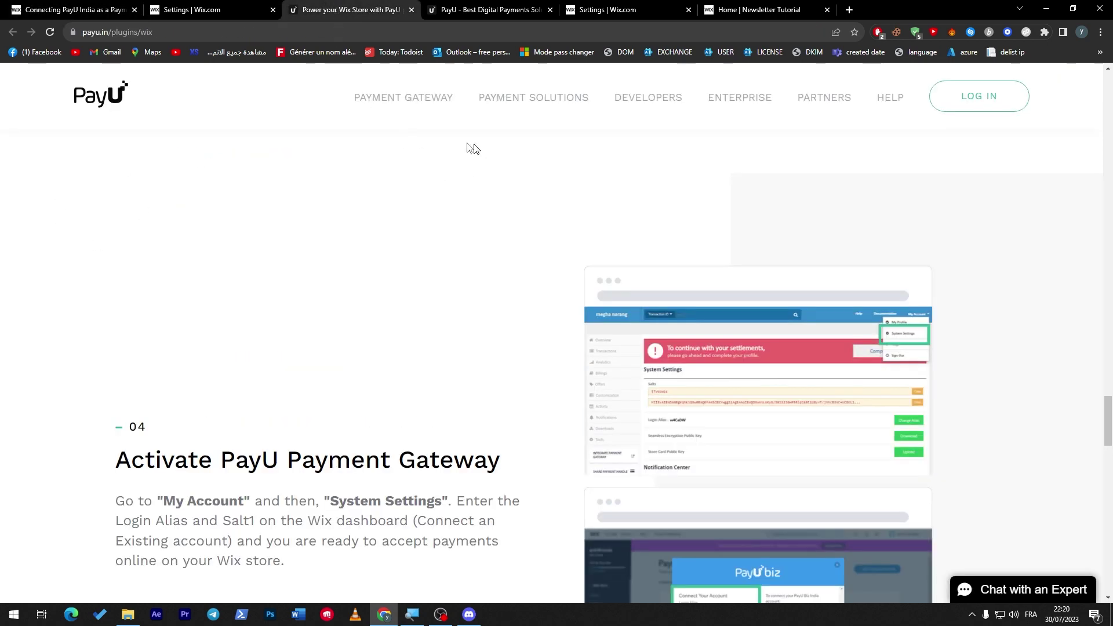
# Step: Scroll PayU's Wix store page through its FAQ to the 'Ready to get started?' section
pyautogui.moveTo(1109, 423); pyautogui.dragTo(1097, 493)
pyautogui.scroll(1, 914, 294)
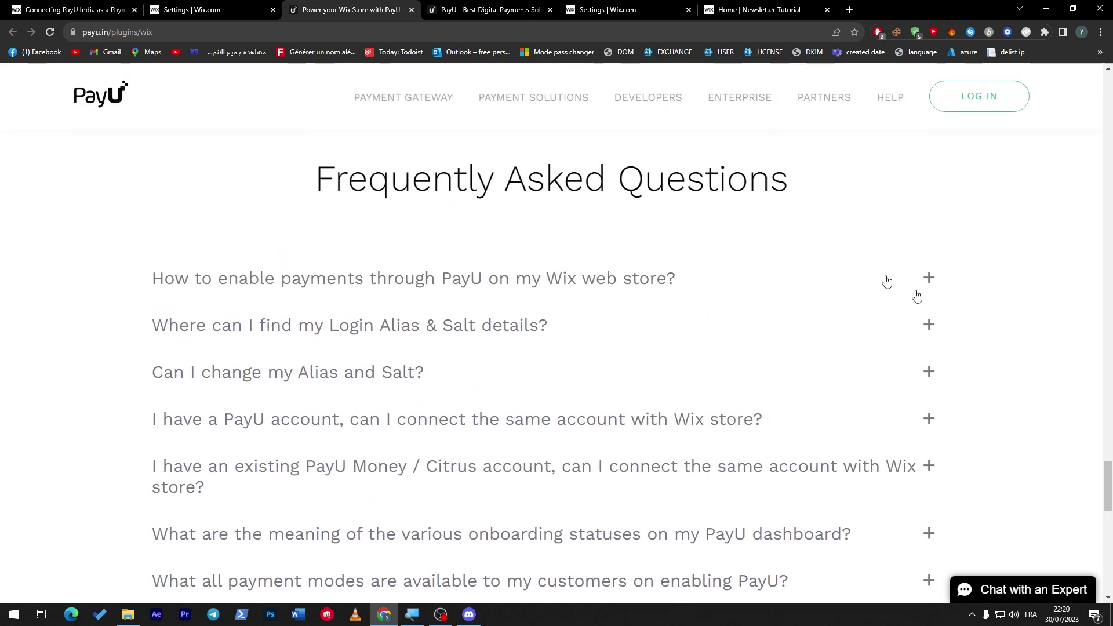
pyautogui.moveTo(369, 174); pyautogui.dragTo(616, 174)
pyautogui.doubleClick(617, 174)
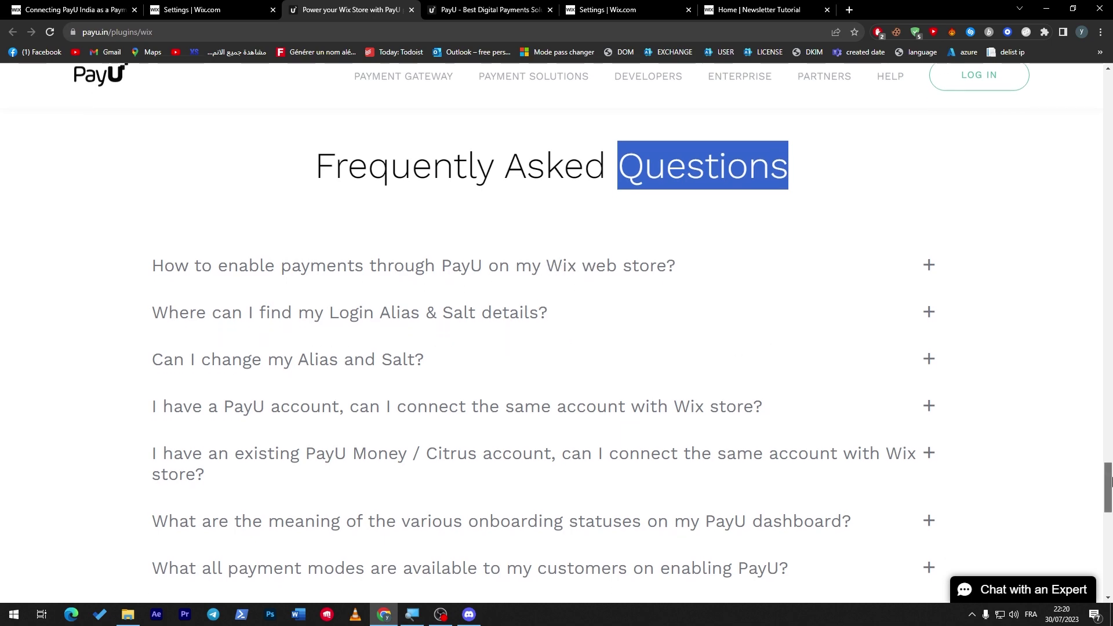
pyautogui.scroll(-7, 828, 442)
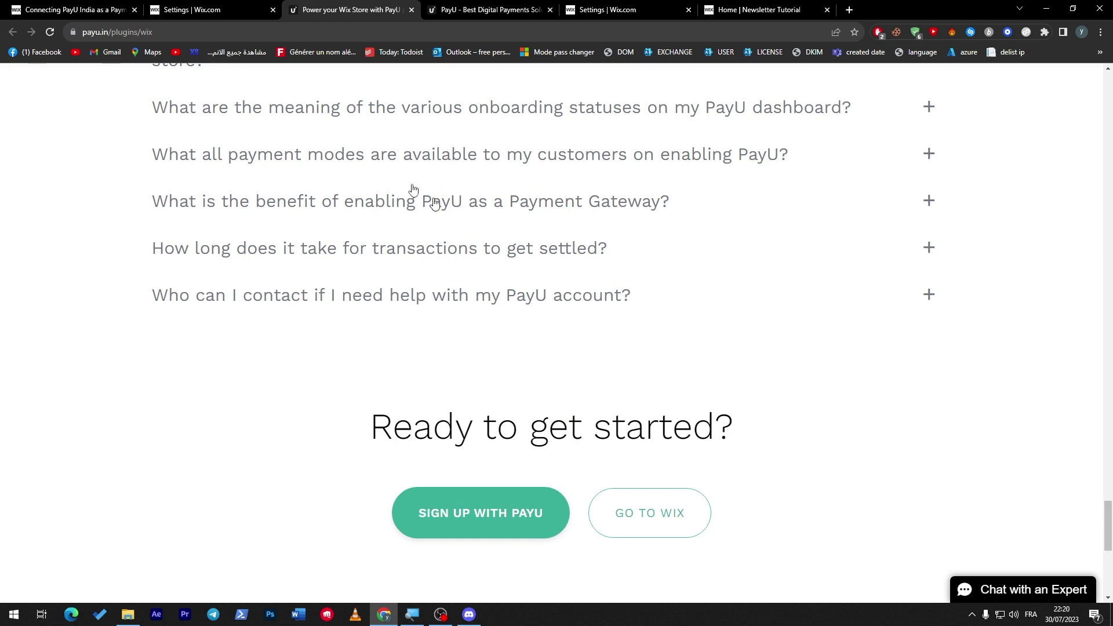